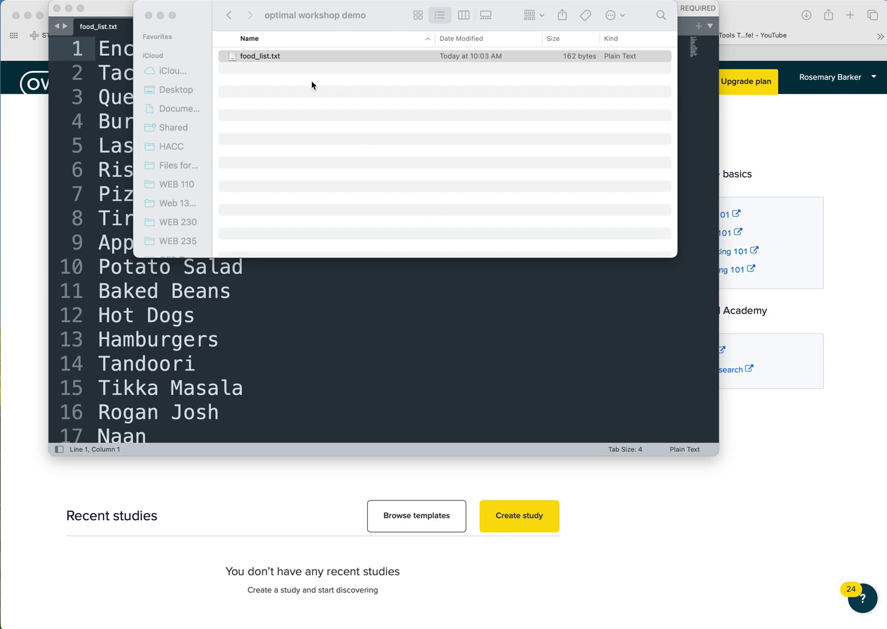
Select food_list.txt in the optimal workshop demo folder and close the Finder window
left_click(248, 57)
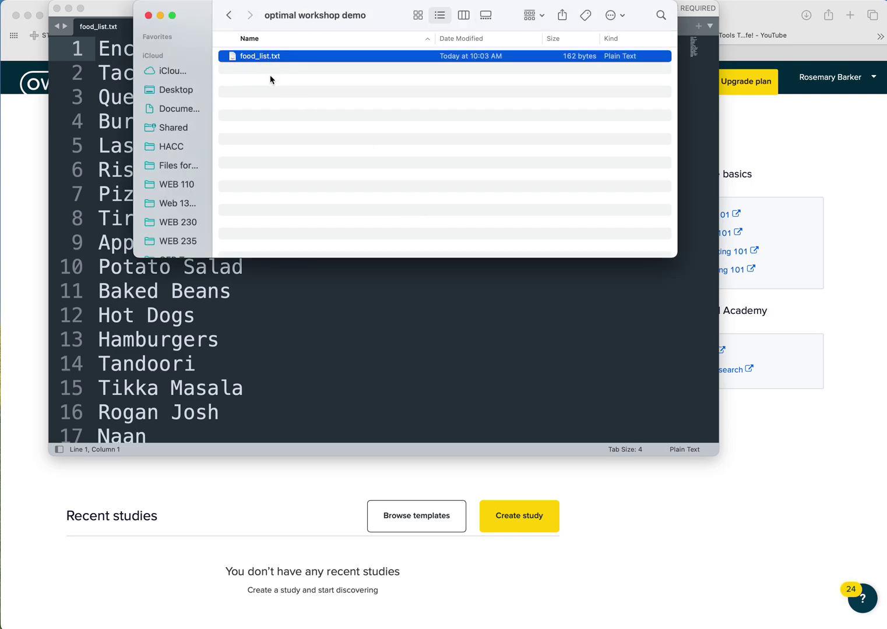
key("super+w")
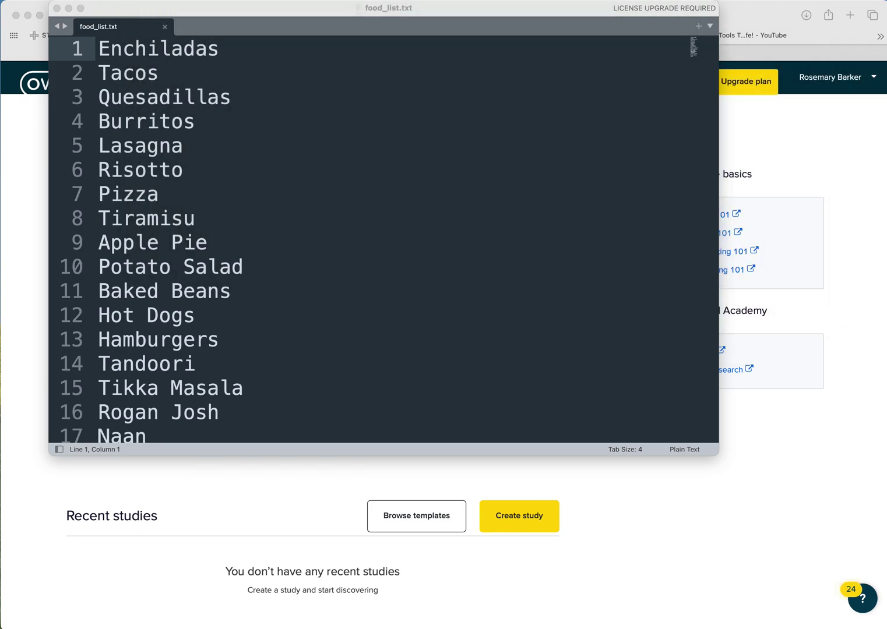
Scroll through the dish list in food_list.txt, then minimize Sublime Text to reveal the dashboard
left_click(315, 19)
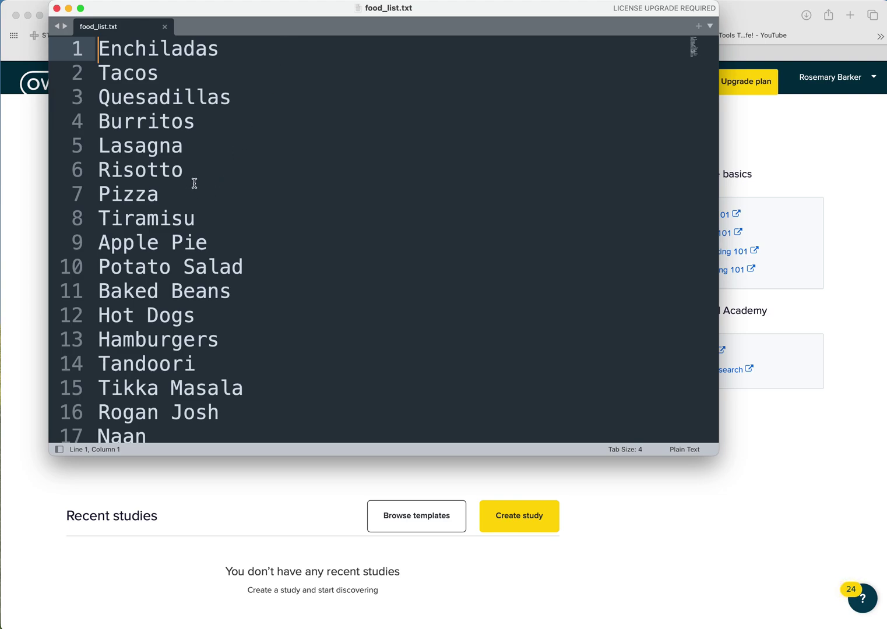
scroll(195, 183, "down", 1)
scroll(194, 183, "up", 1)
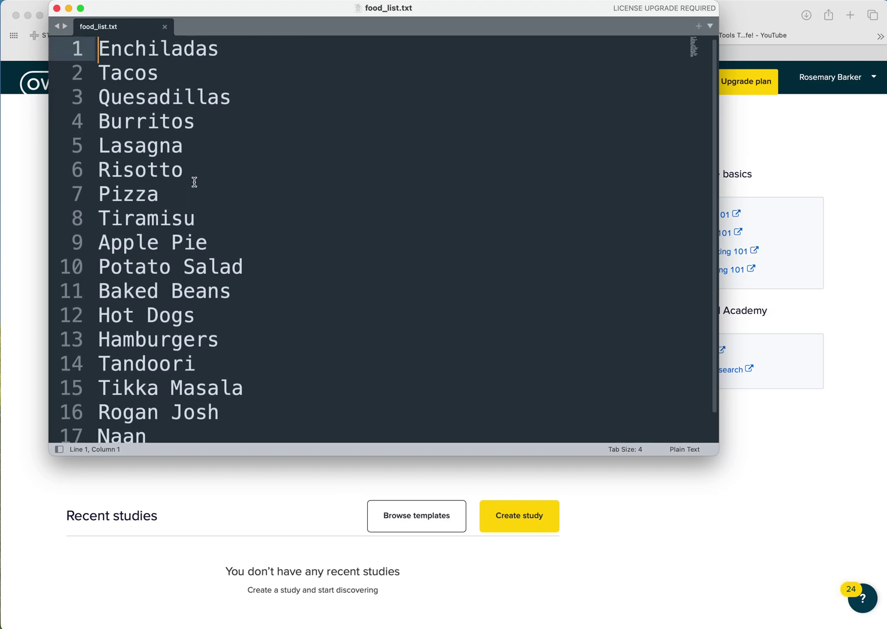
scroll(195, 182, "down", 1)
scroll(195, 180, "up", 1)
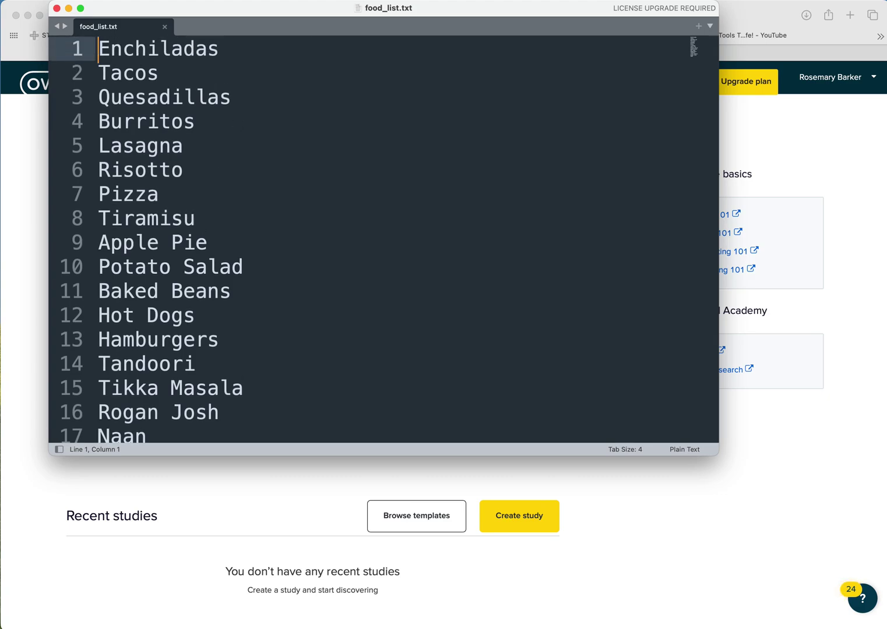
double_click(349, 10)
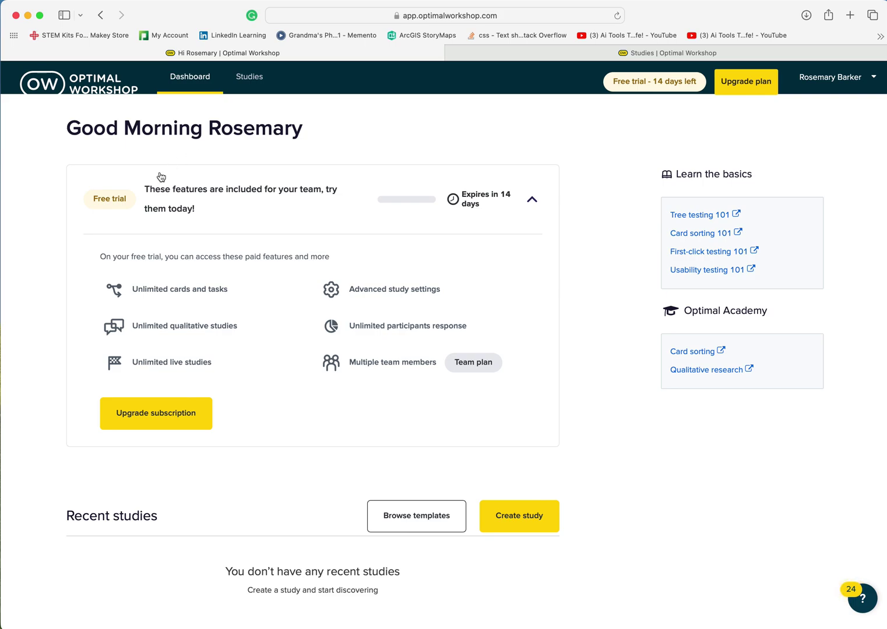
left_click(347, 423)
Create a study of type OptimalSort - Card sorting with the name 'Test'
left_click(520, 523)
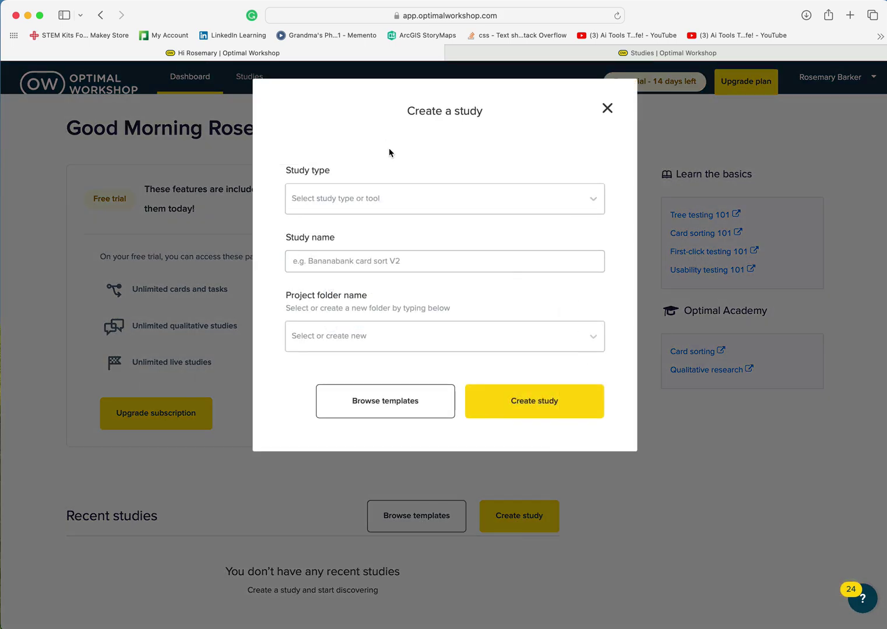
left_click(357, 196)
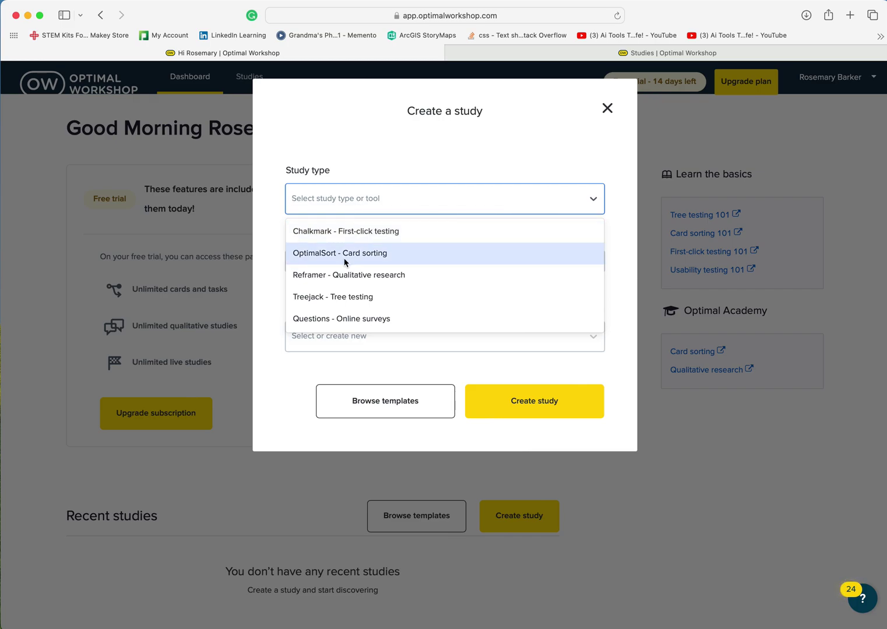
left_click(379, 254)
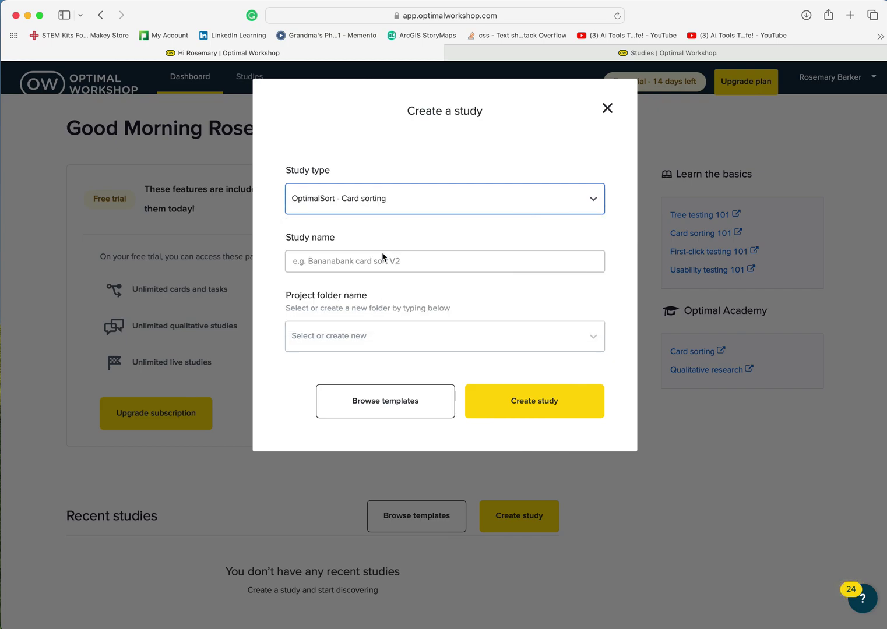
left_click(309, 260)
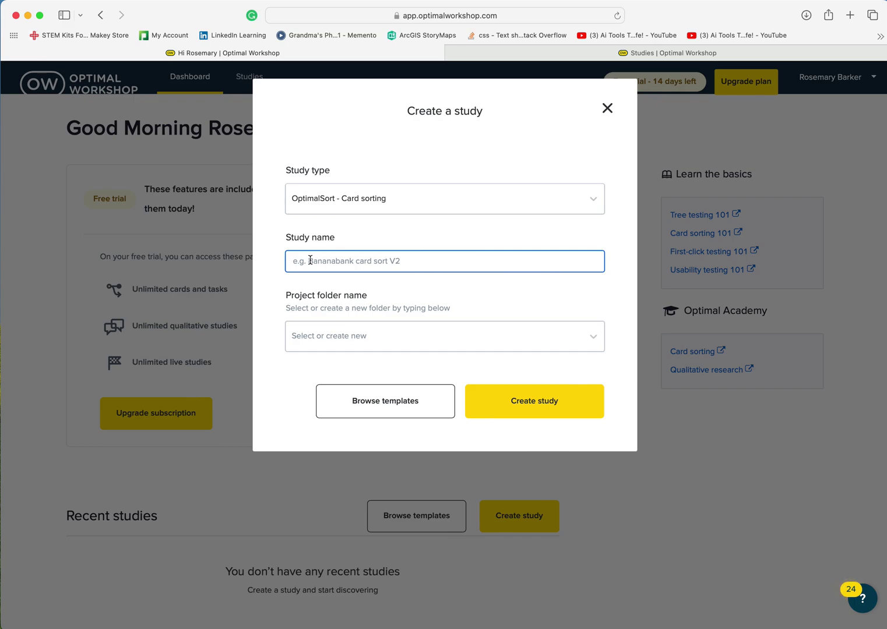
type("Test")
left_click(281, 370)
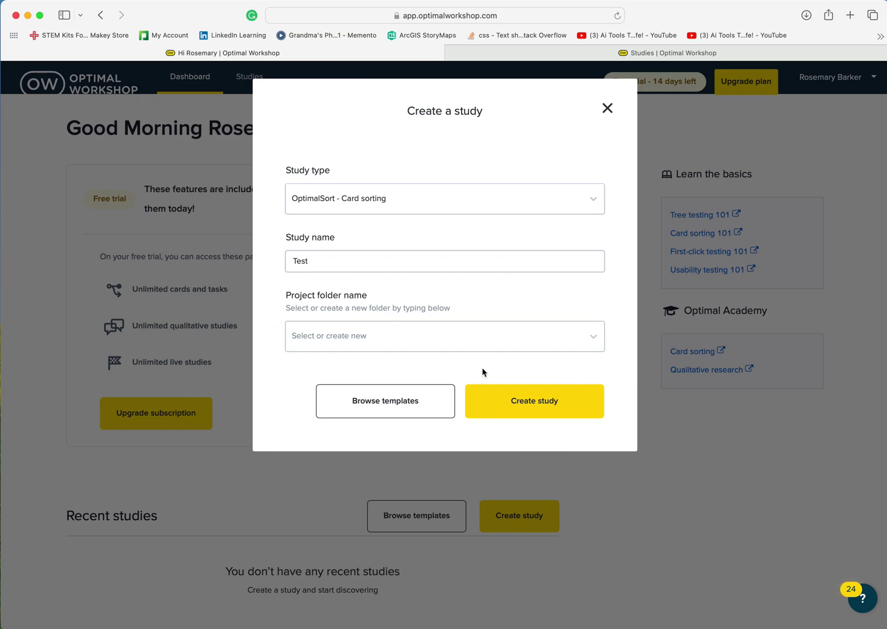
left_click(533, 408)
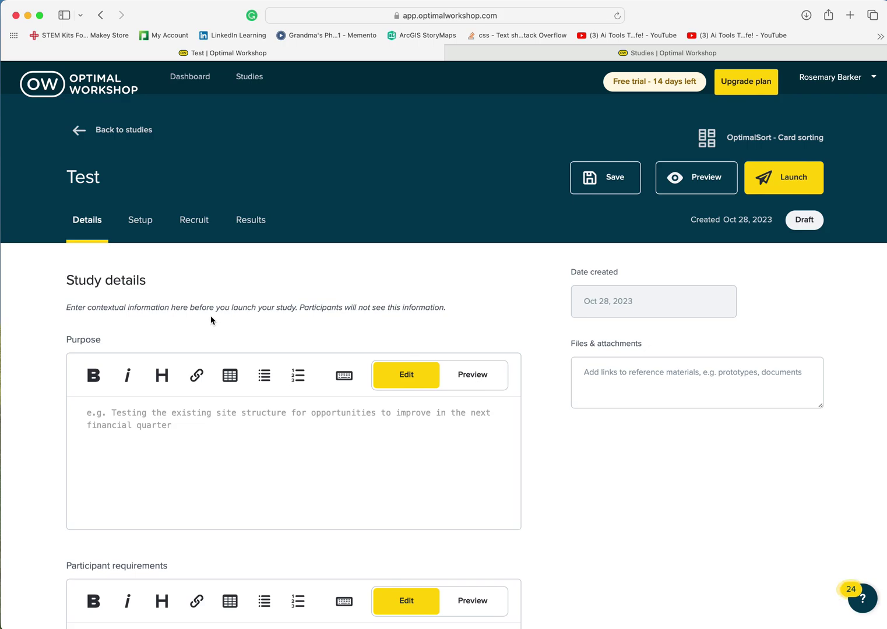
Enter 'We are testing ideas for a large navigation system.' as the study Purpose
left_click(179, 428)
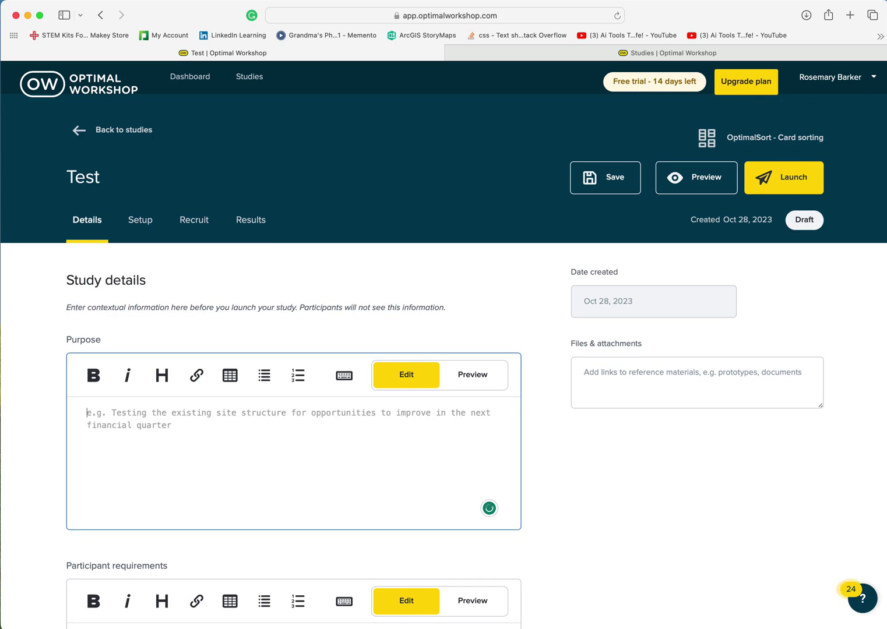
type("We are tes")
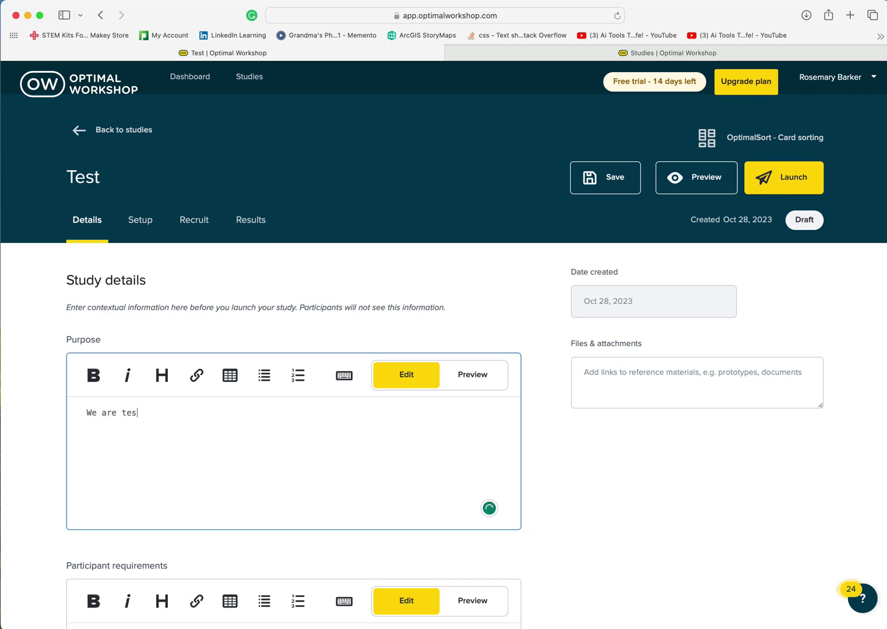
type("ting ideas for a lar")
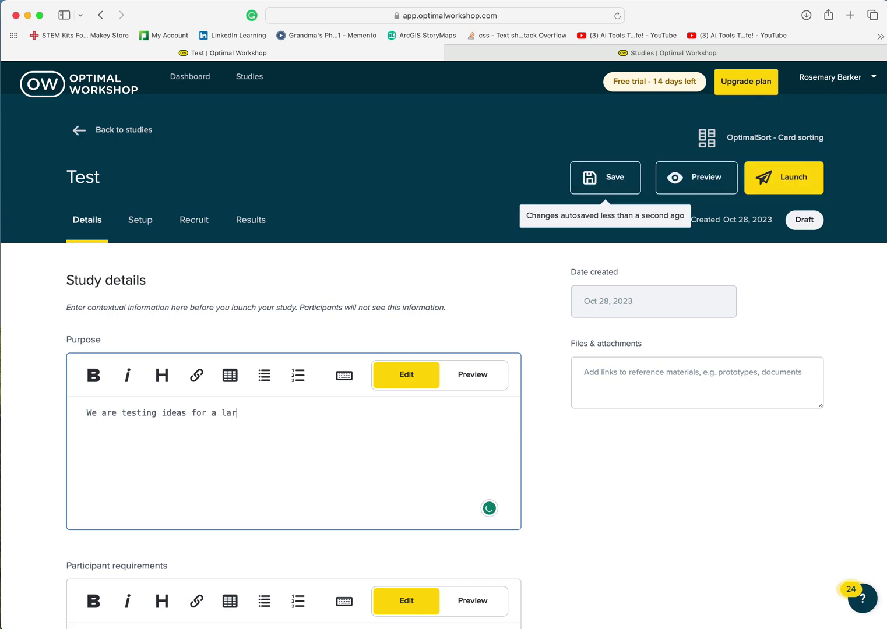
type("ge navigation system.")
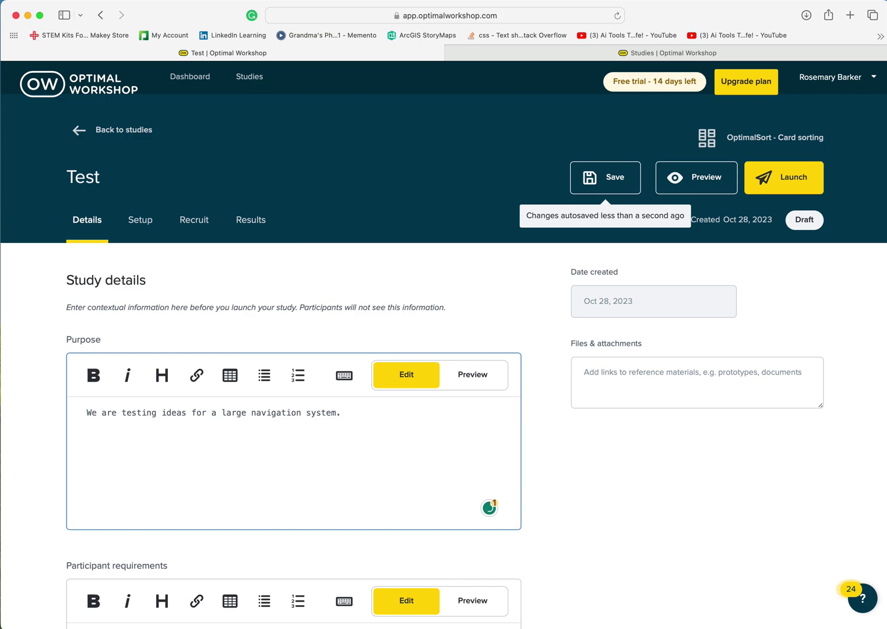
scroll(110, 430, "down", 5)
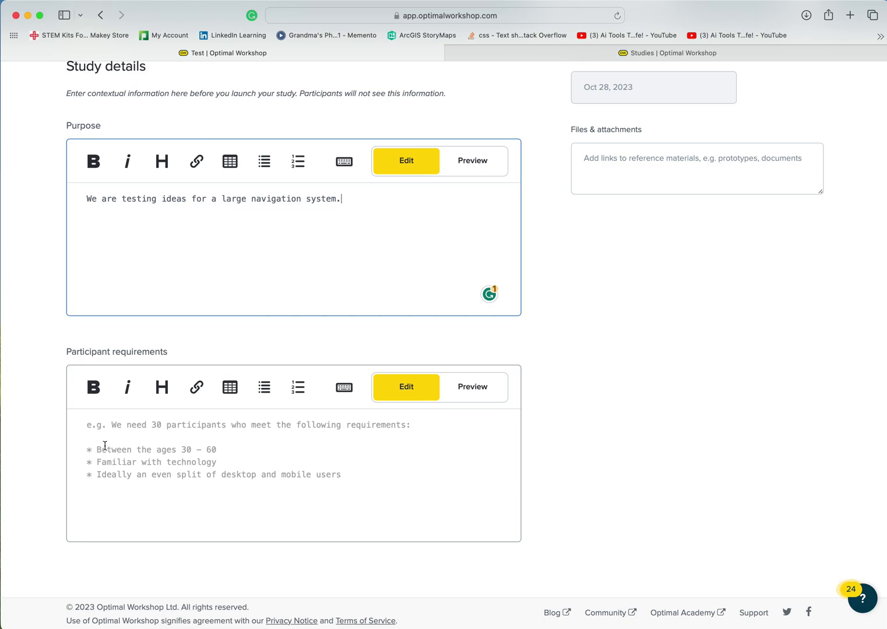
left_click(207, 449)
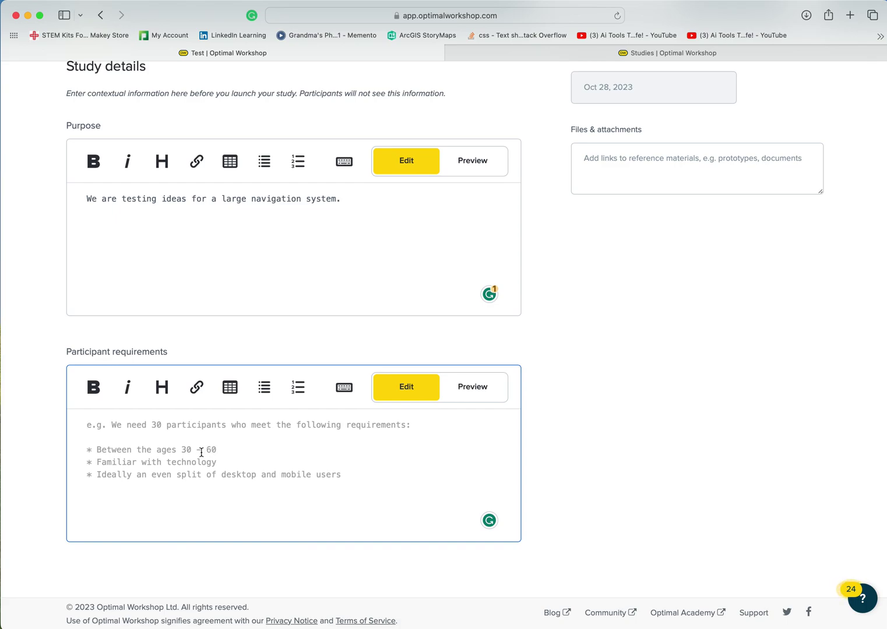
scroll(201, 452, "up", 5)
scroll(200, 453, "up", 2)
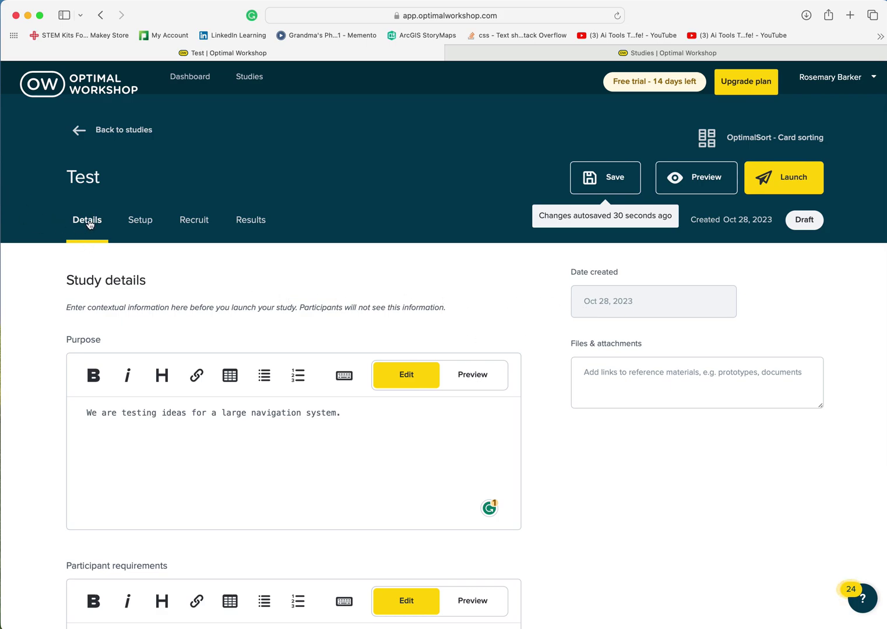
In Setup, add trial cards Enchildas and Tacos, then delete both, leaving one blank card
left_click(140, 222)
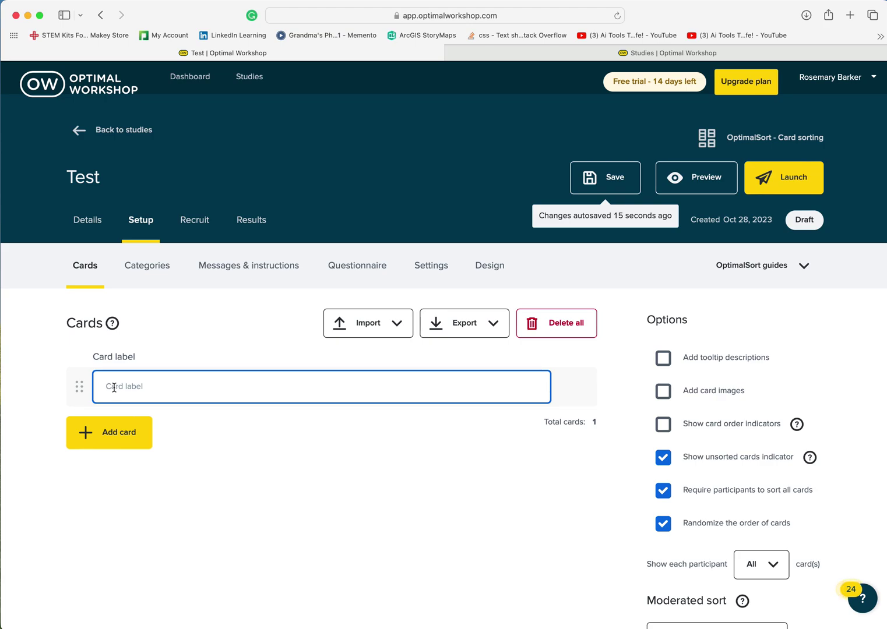
type("Enchildasa")
key("Return")
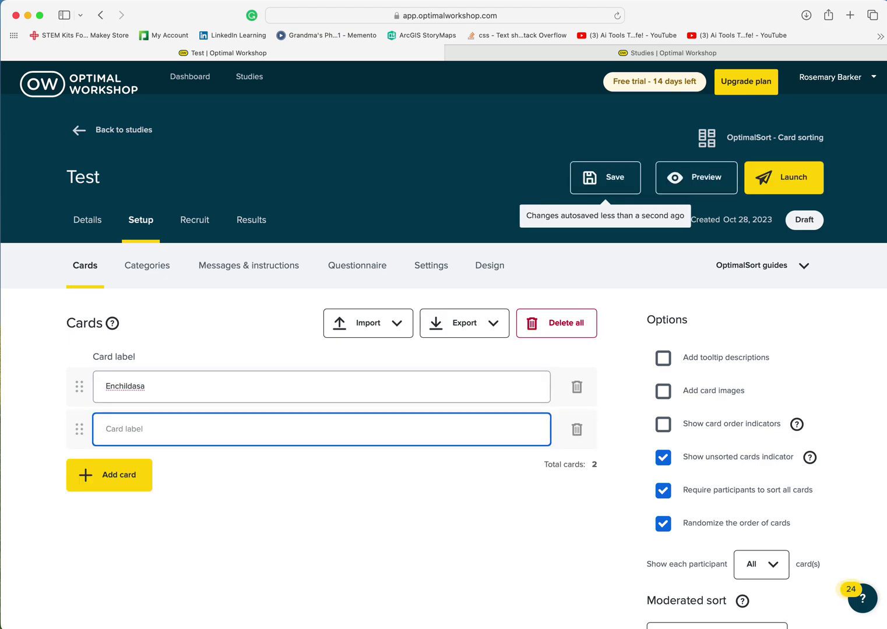
left_click(149, 386)
key("BackSpace")
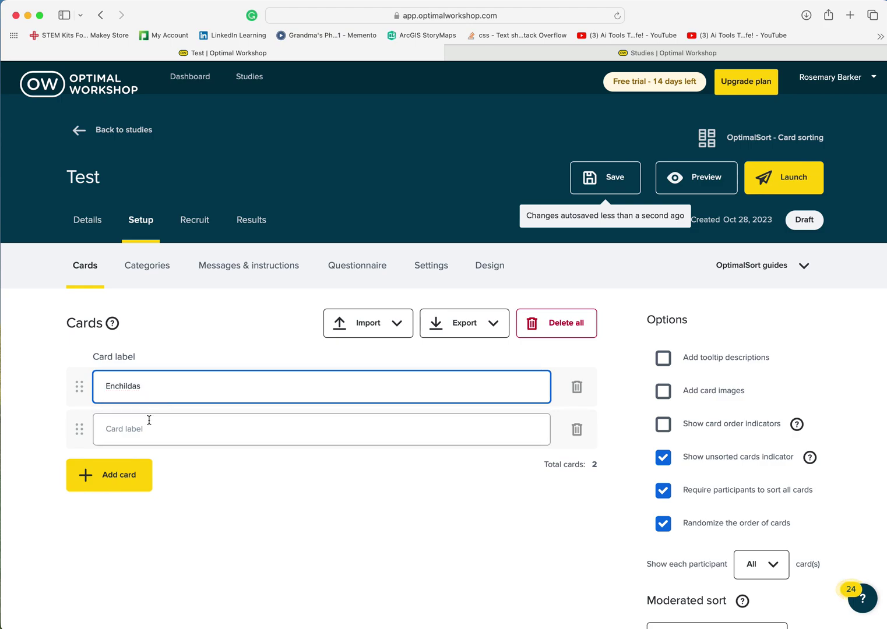
left_click(116, 431)
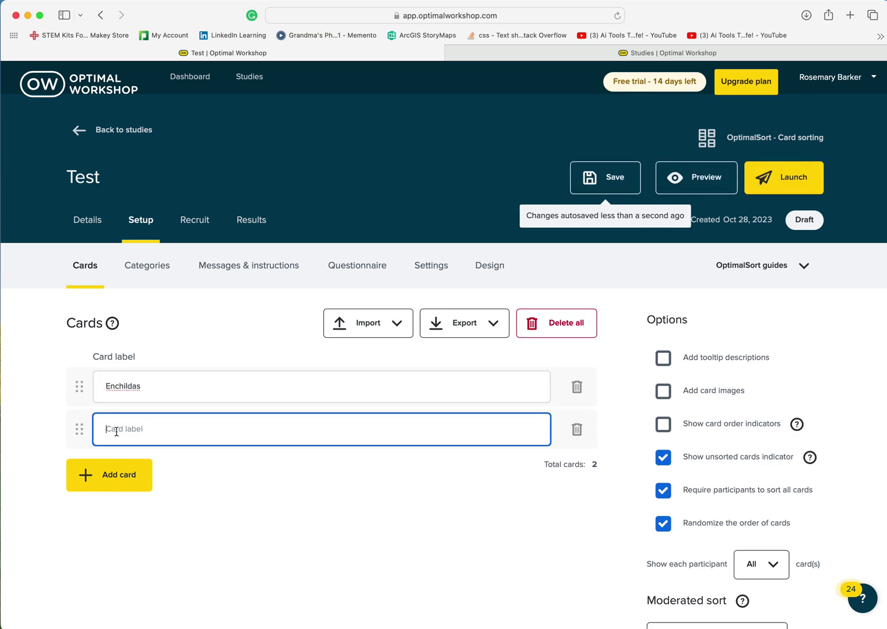
type("Tacos")
key("Return")
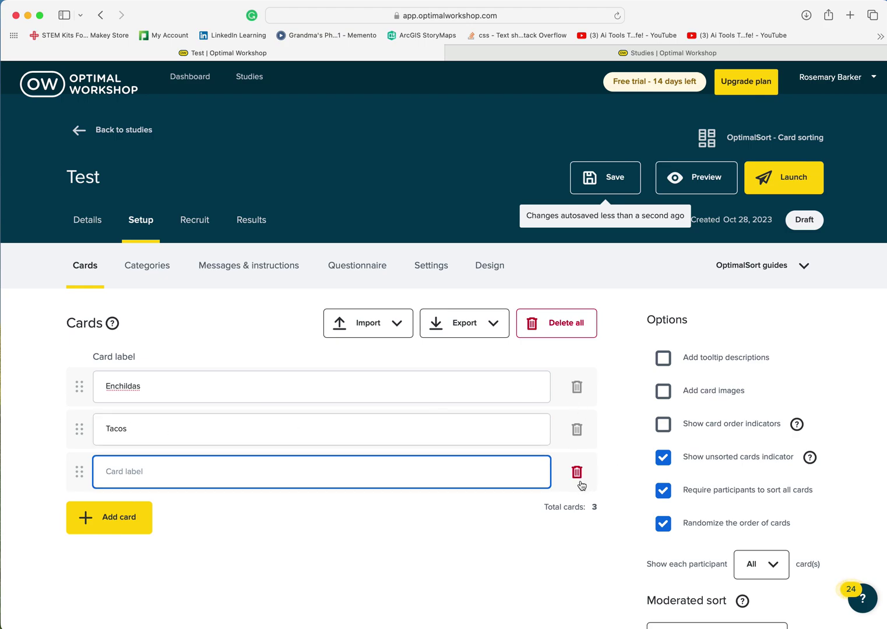
left_click(575, 389)
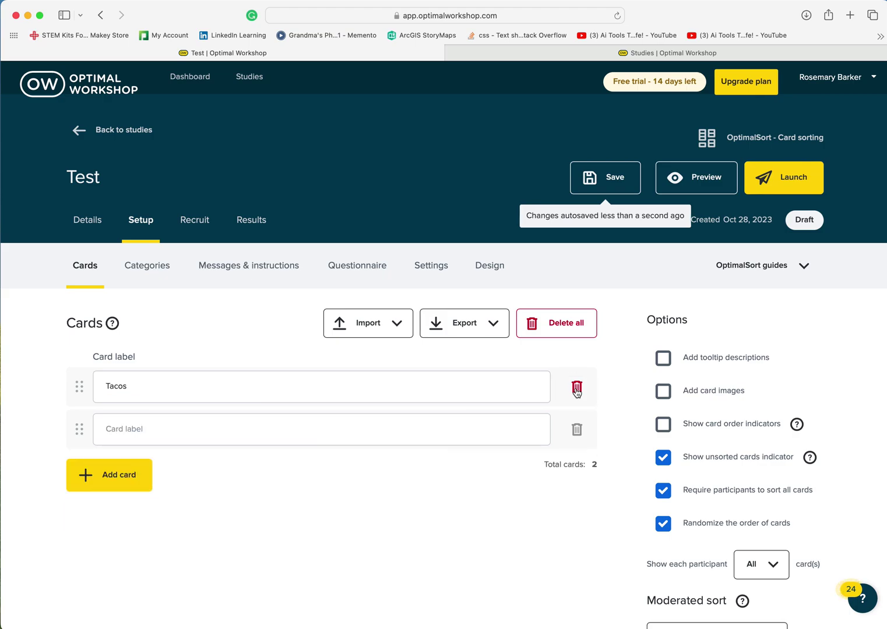
left_click(576, 389)
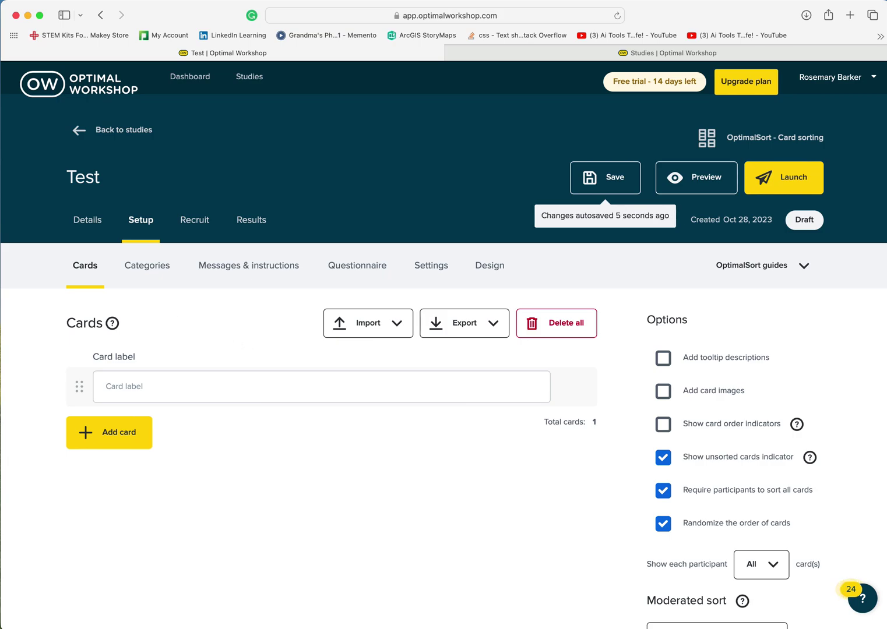
Copy the entire food list from food_list.txt in Sublime Text
key("super+Tab")
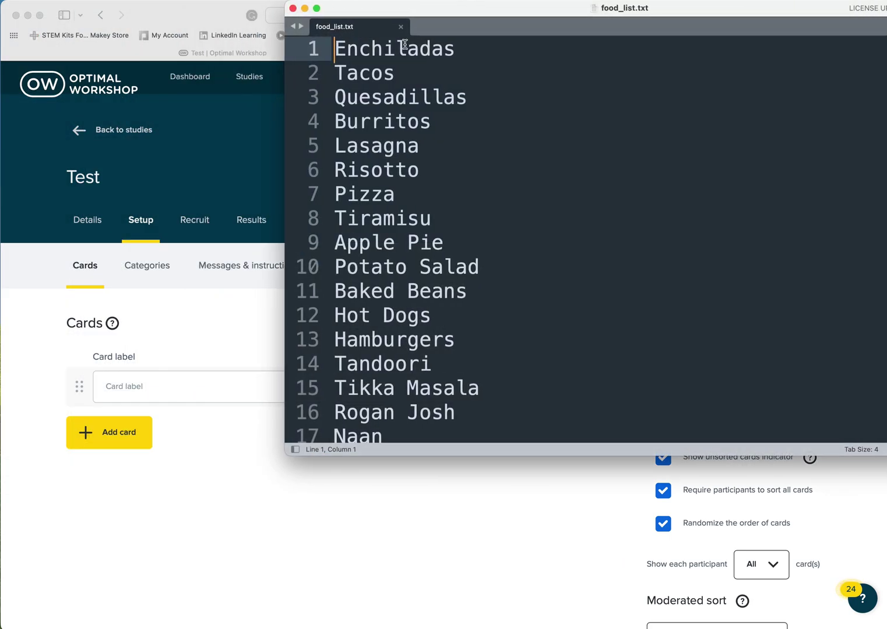
left_click(432, 92)
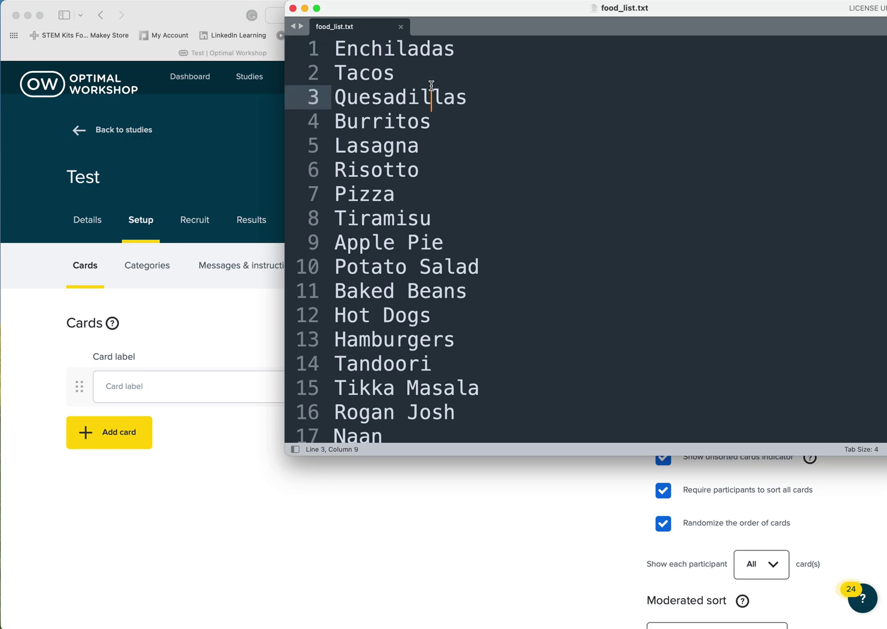
key("super+a")
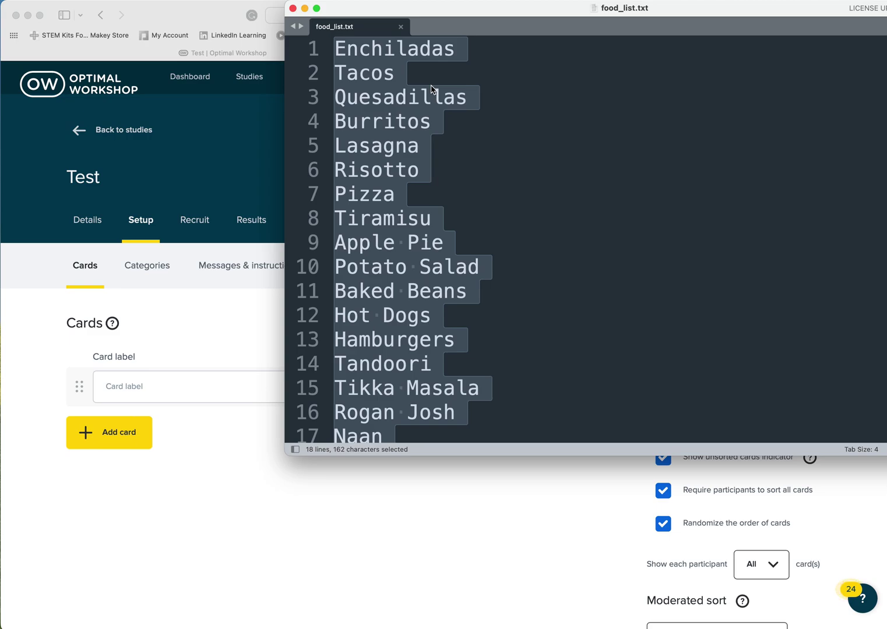
key("super+c")
Move the food list window aside and bring the study's Cards page to the front
mouse_move(456, 11)
left_mouse_down()
mouse_move(463, 20)
mouse_move(440, 14)
left_mouse_up()
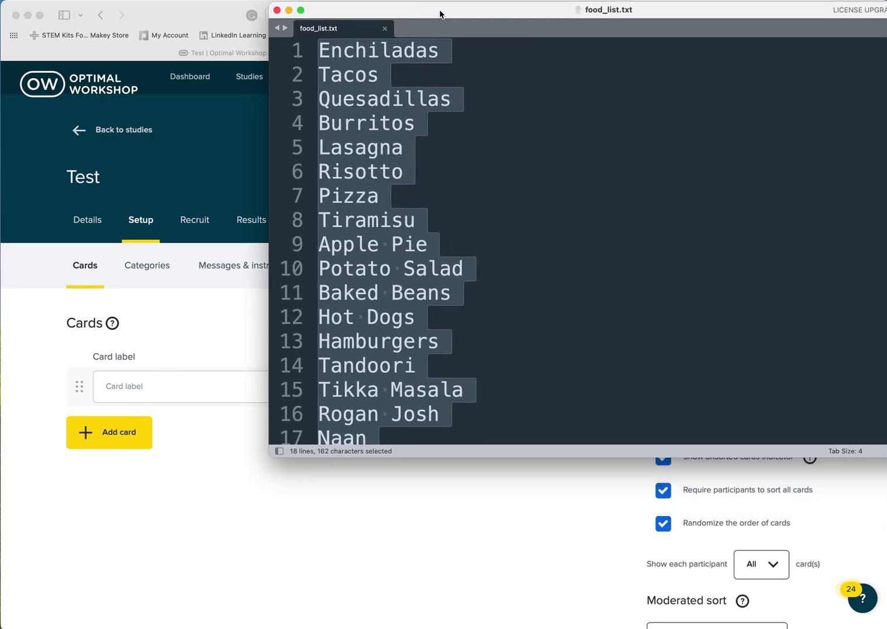
left_click(403, 52)
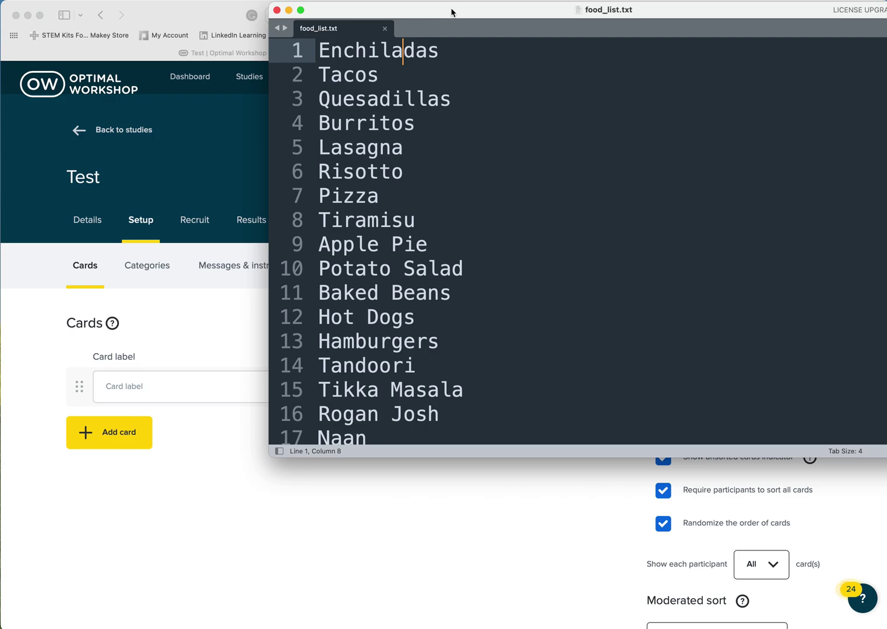
left_click_drag(407, 9, 232, 8)
left_click(232, 8)
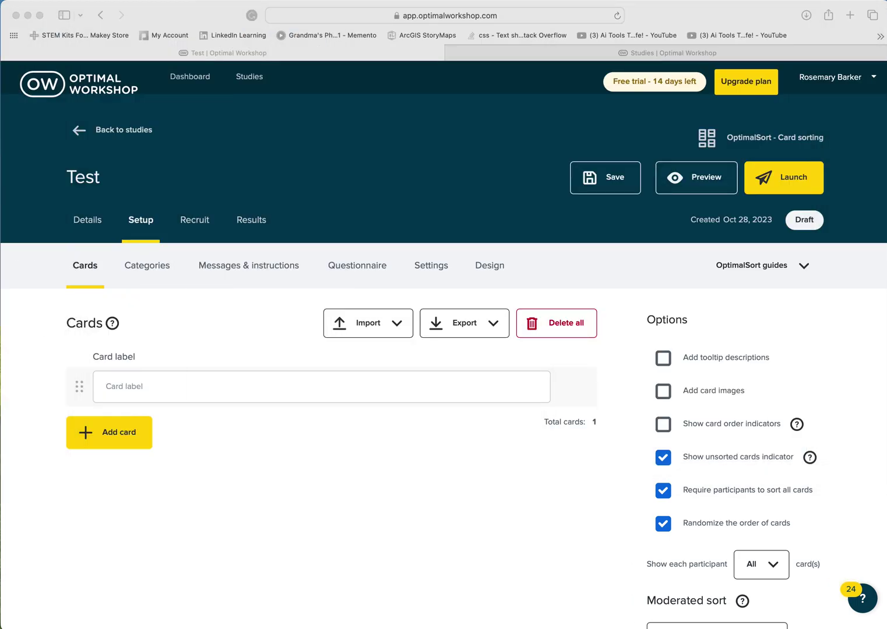
left_click(224, 327)
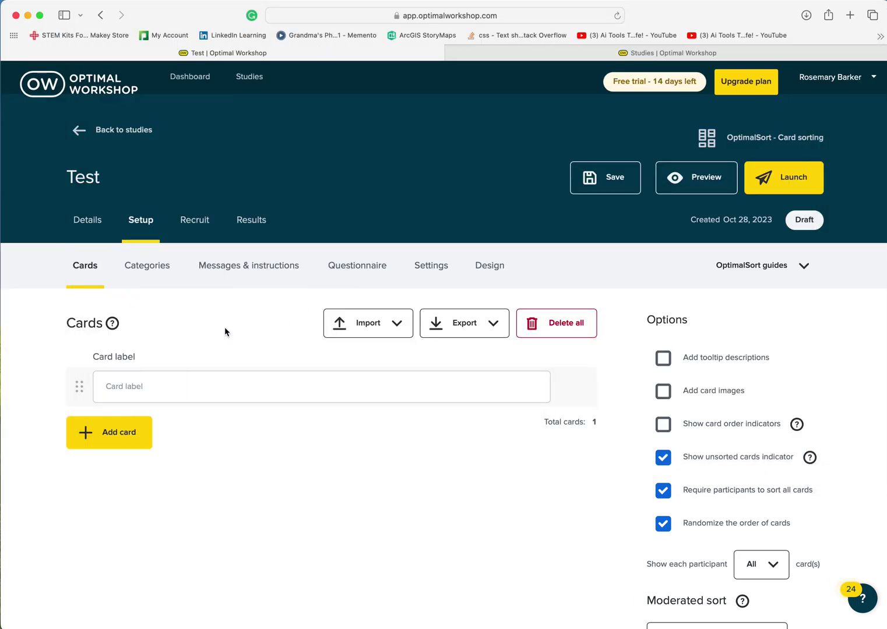
Bulk import the pasted food list as cards, removing the trailing blank line after Naan
left_click(370, 329)
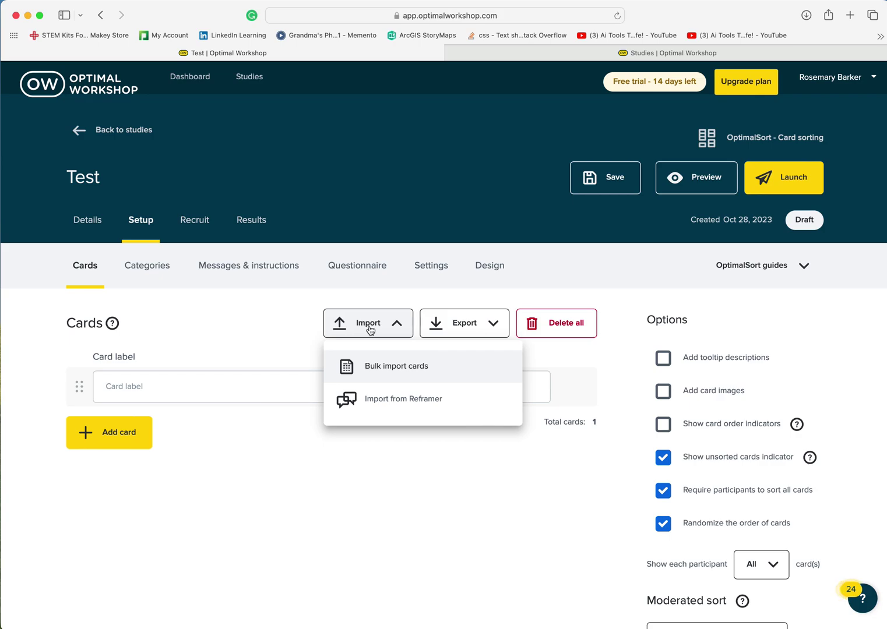
left_click(387, 373)
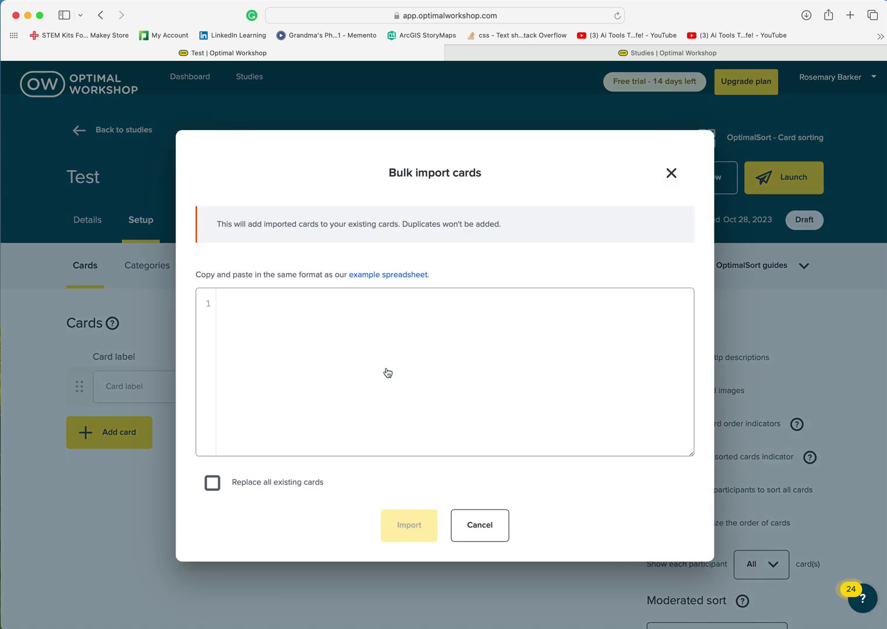
left_click(229, 305)
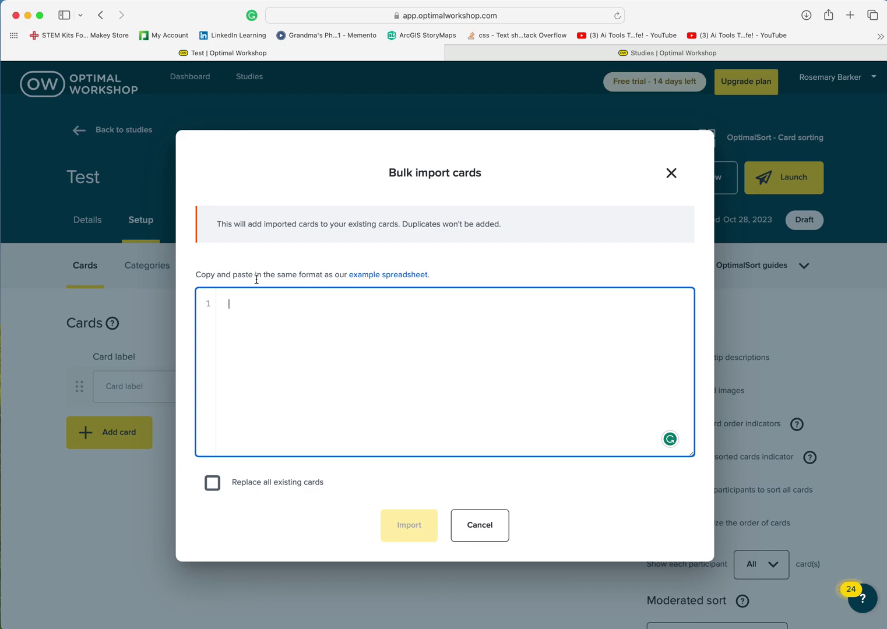
key("super+v")
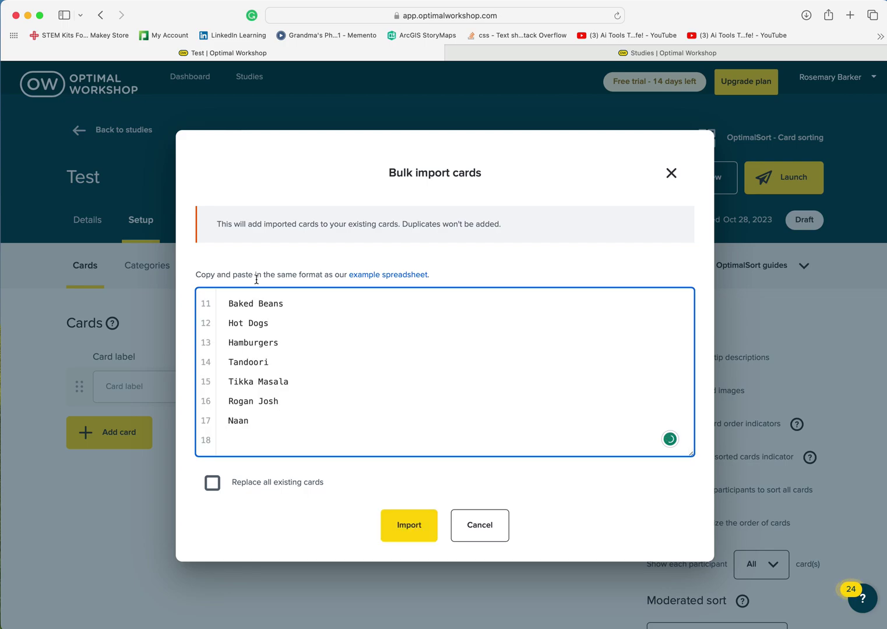
key("BackSpace")
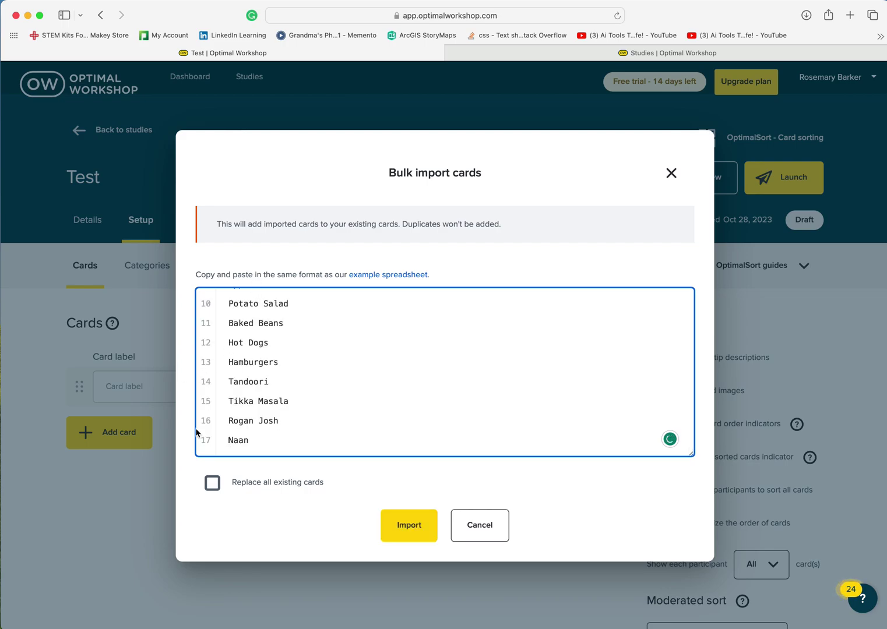
scroll(252, 436, "up", 5)
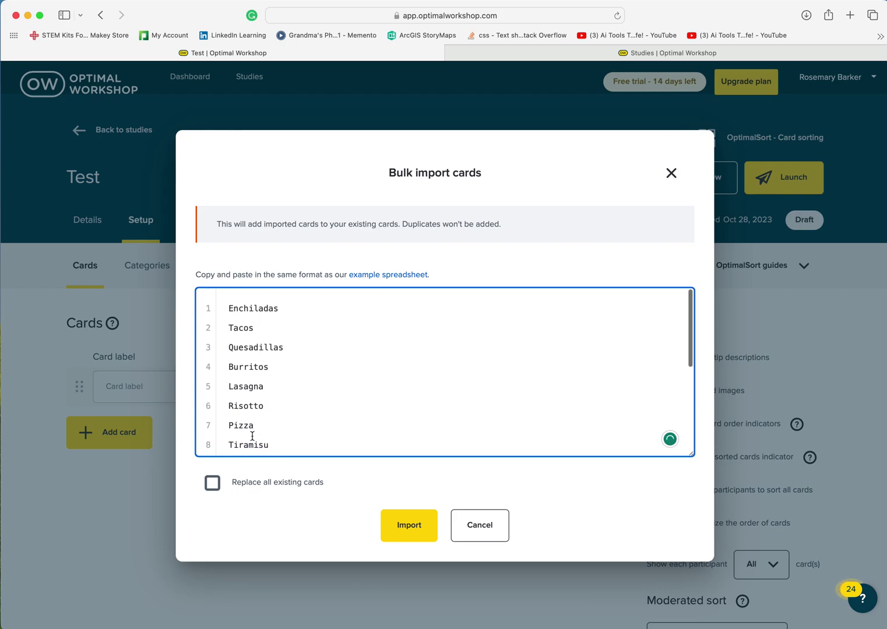
scroll(251, 436, "down", 5)
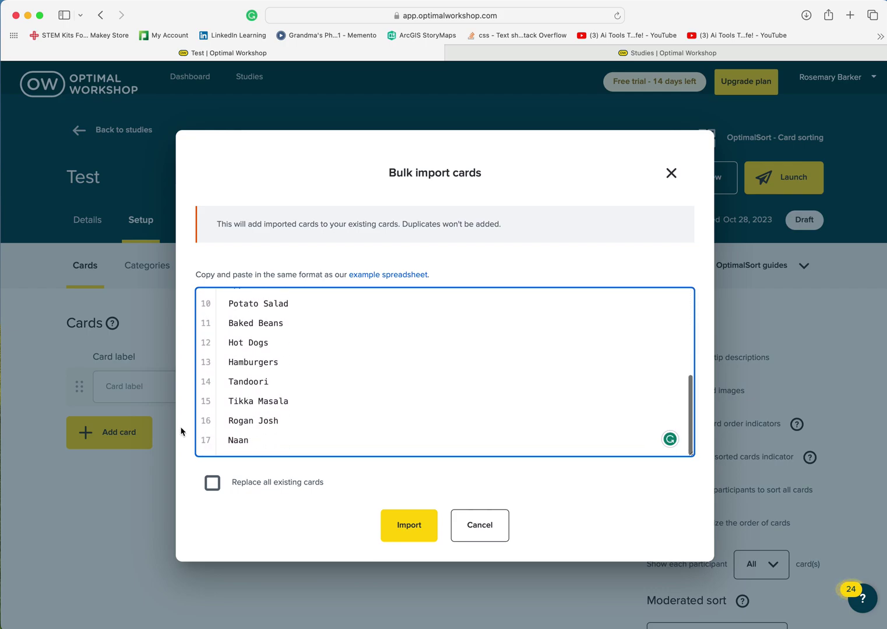
left_click(410, 527)
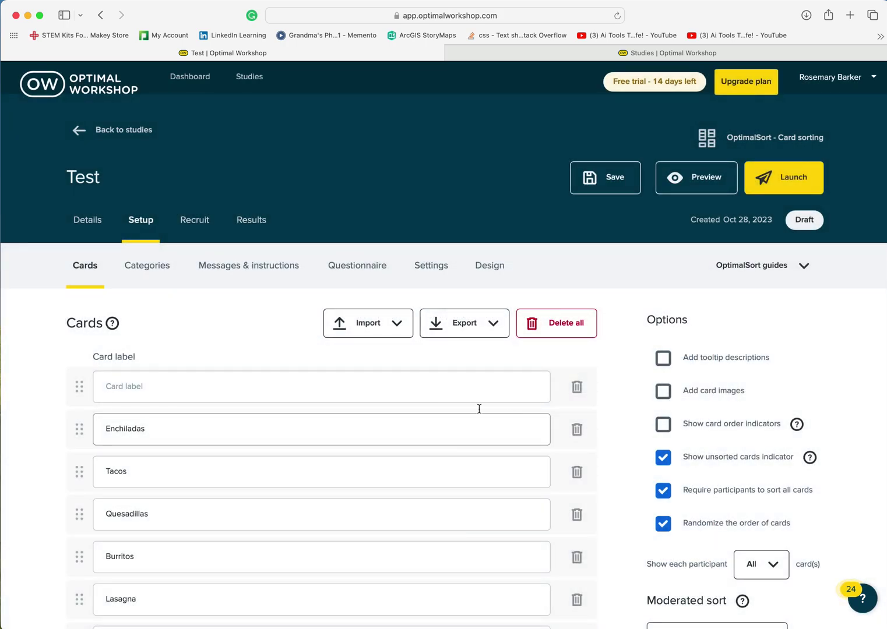
Delete the empty card above Enchiladas and go to the Categories settings
scroll(211, 437, "down", 12)
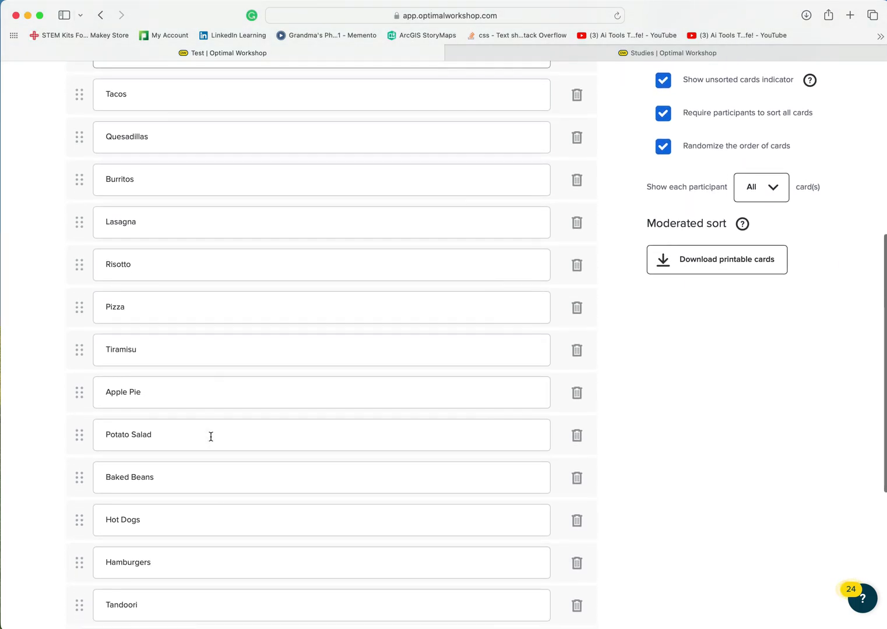
scroll(210, 436, "up", 12)
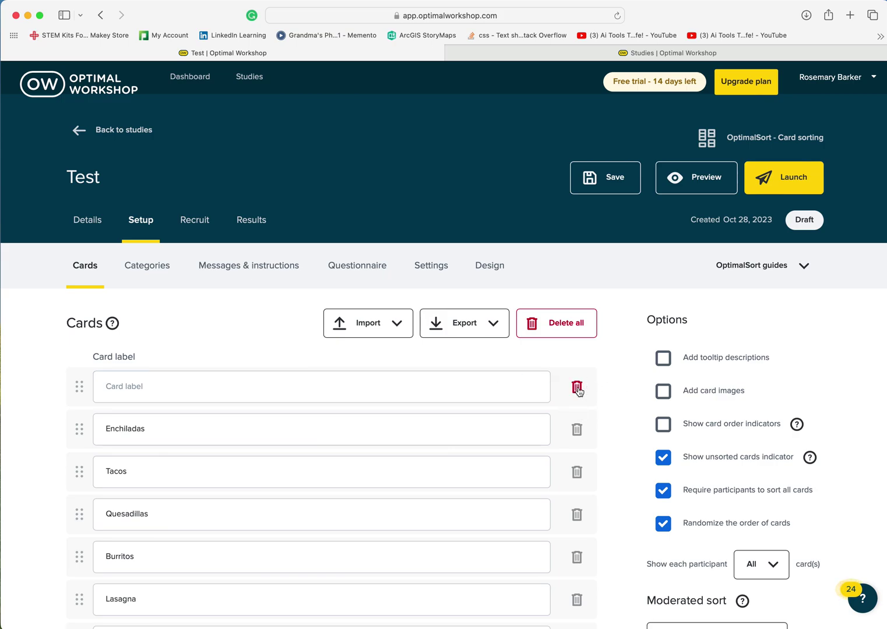
left_click(576, 388)
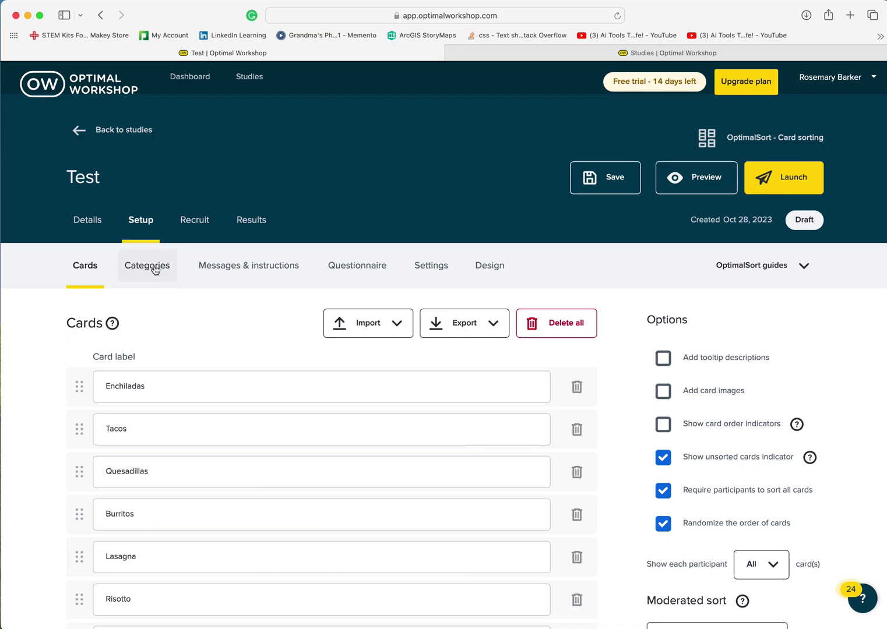
left_click(142, 266)
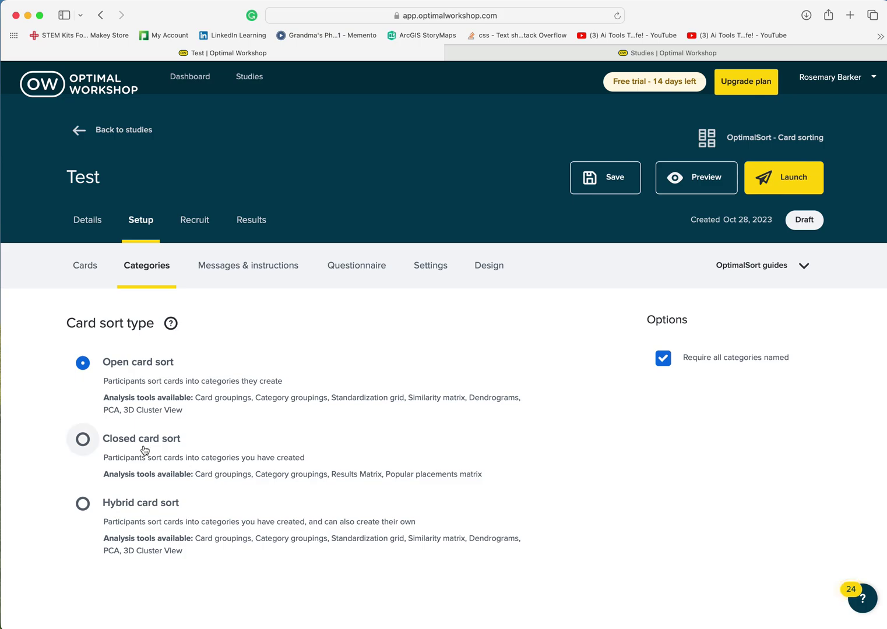
Select Closed card sort as the card sort type
left_click(83, 446)
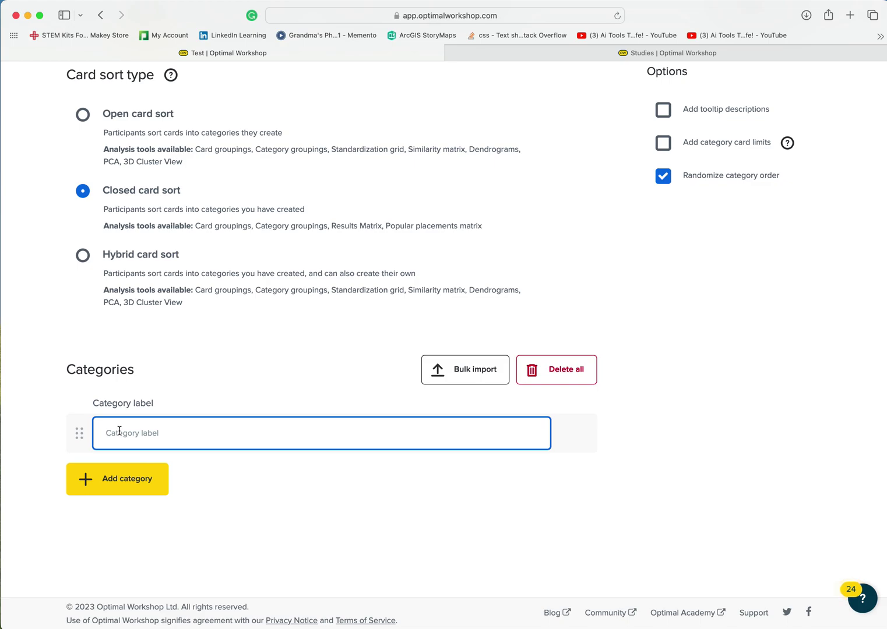
Enter the category labels Mexican Food, American Food, Indian and Italian Food
type("Mexican Food")
key("Return")
type("Am")
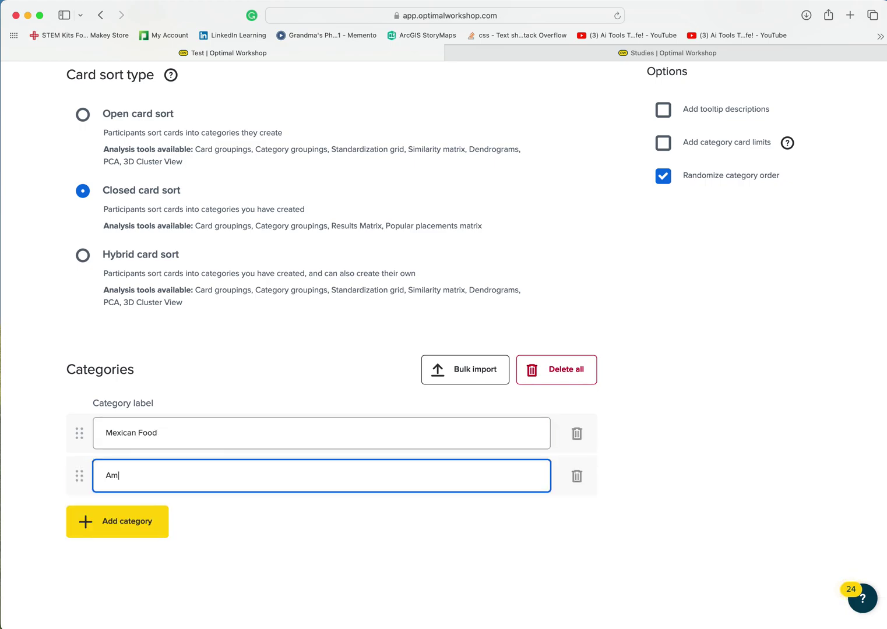
type("erican Food")
key("Return")
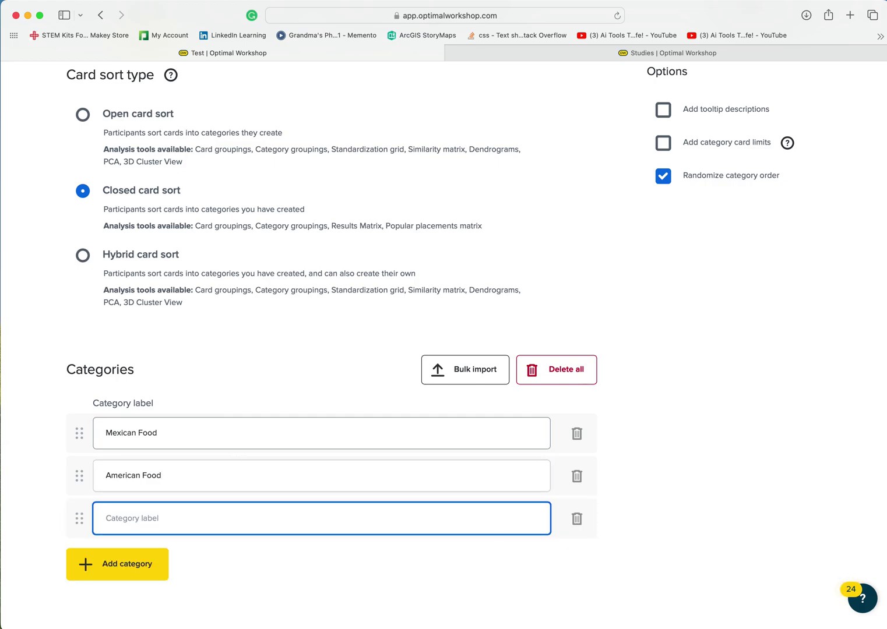
type("Indian Food")
key("Return")
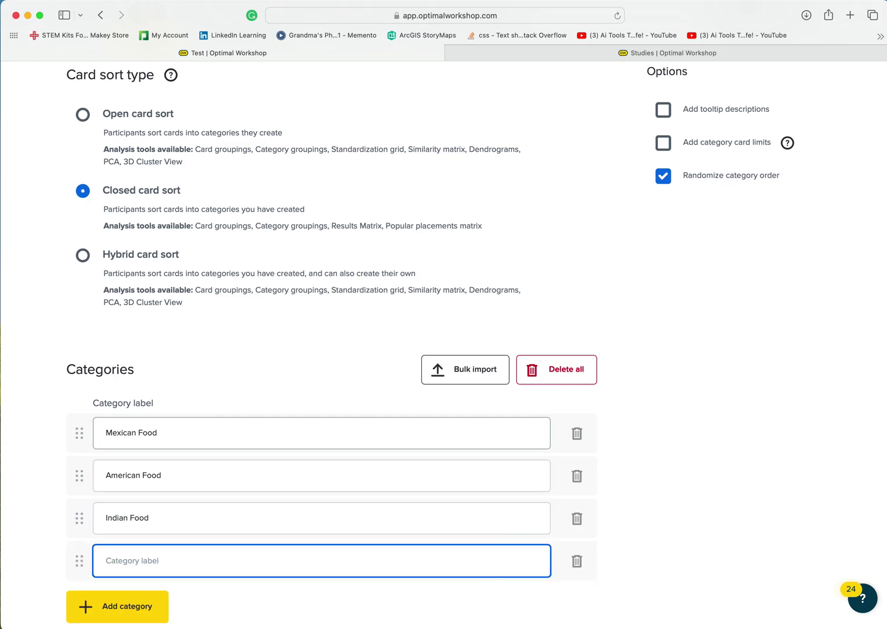
type("Italian Food")
left_click(329, 319)
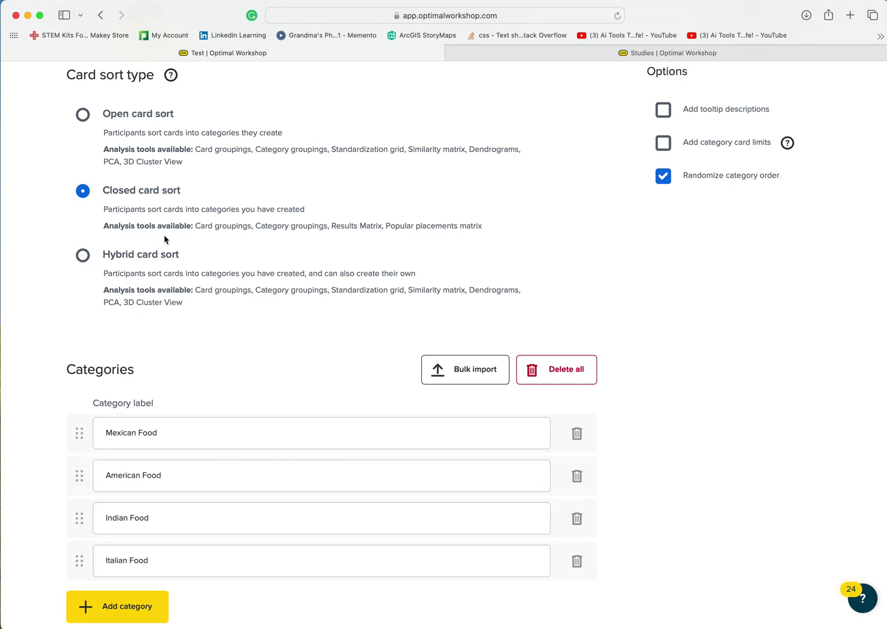
scroll(164, 235, "up", 5)
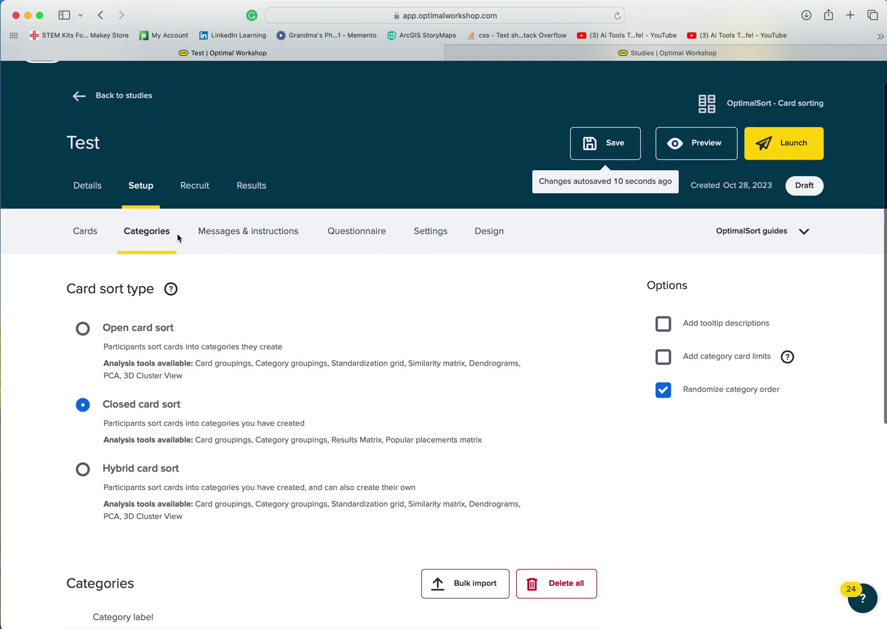
left_click(247, 238)
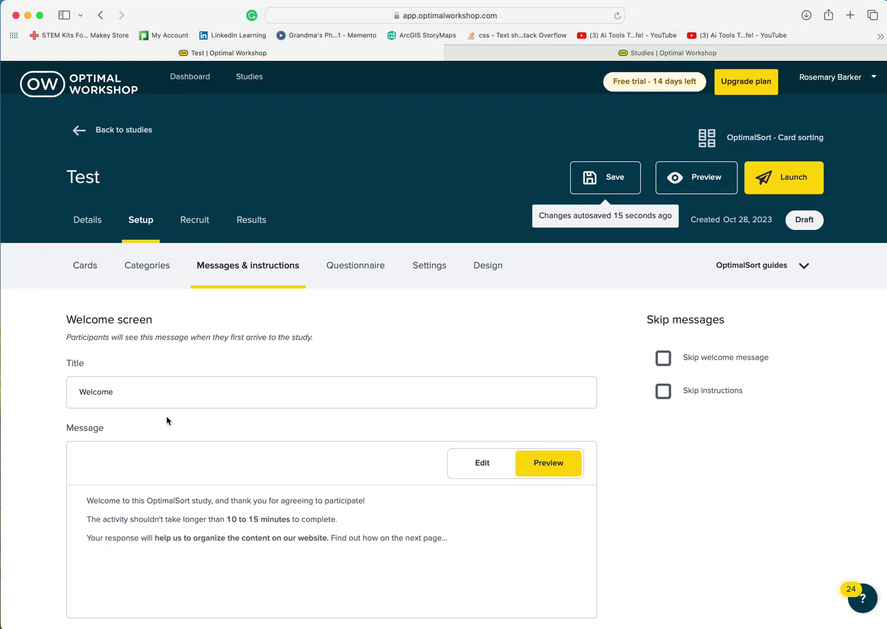
Unbold the welcome message's help sentence and change 'content' to 'navigation system'
scroll(165, 418, "down", 4)
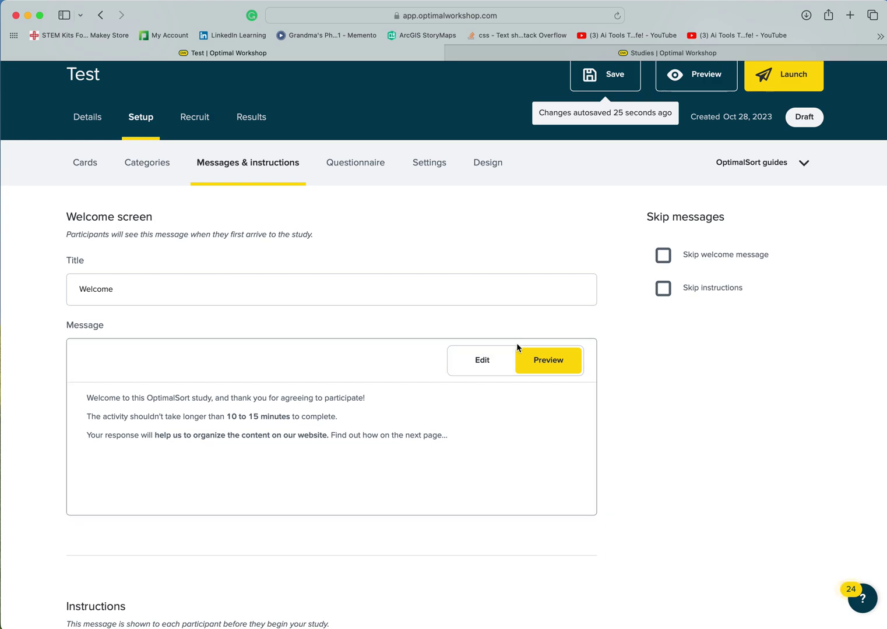
left_click(481, 361)
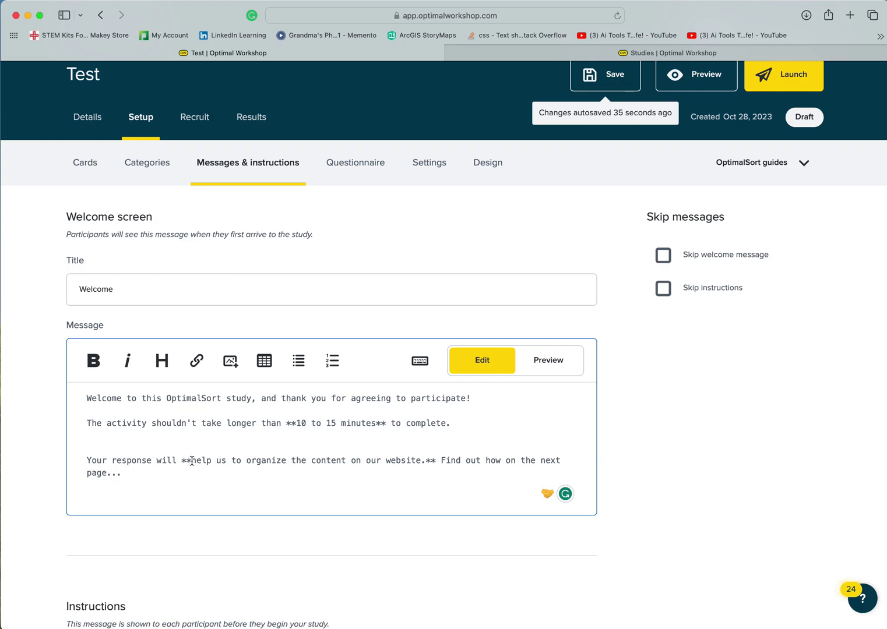
left_click(192, 461)
key("BackSpace")
key("BackSpace")
left_click(427, 461)
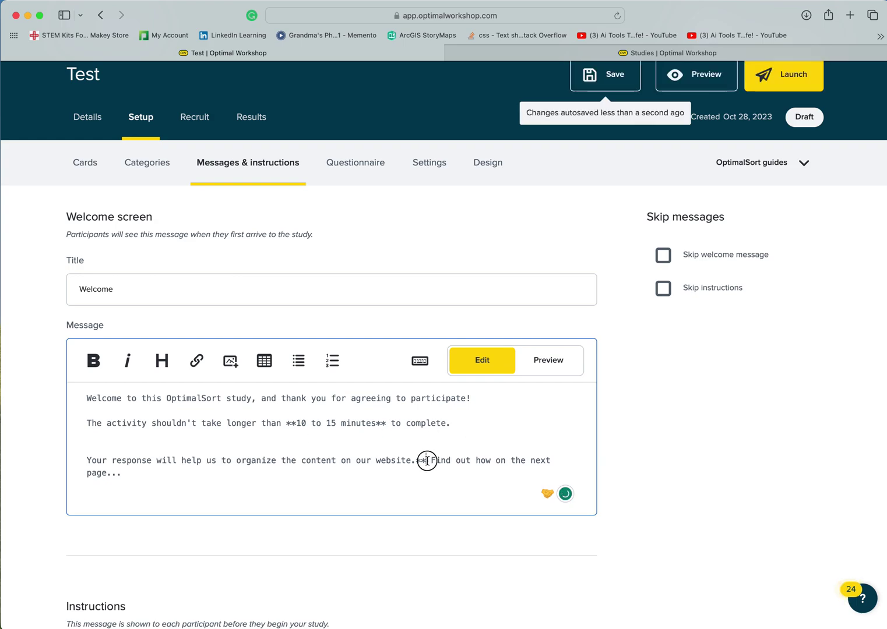
key("BackSpace")
key("BackSpace")
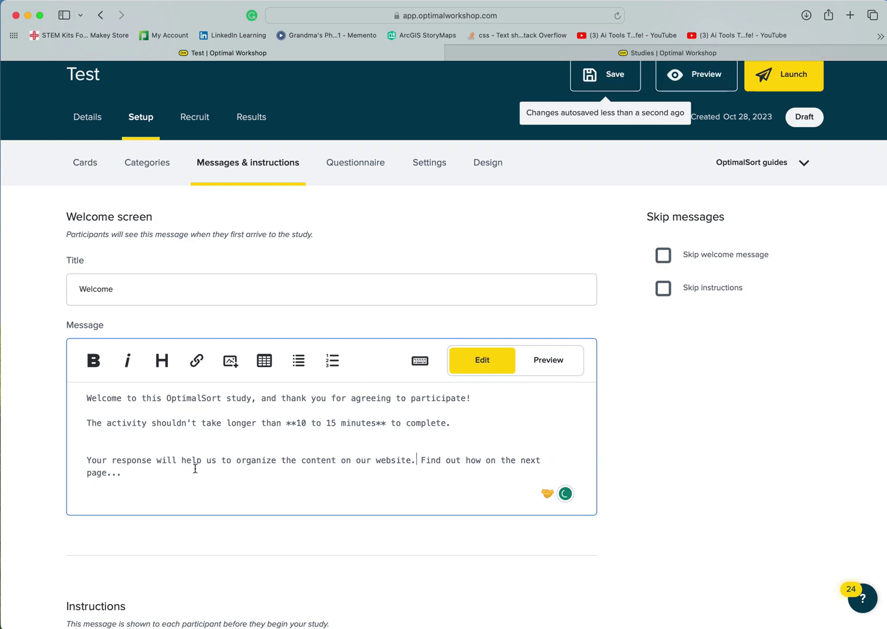
double_click(312, 461)
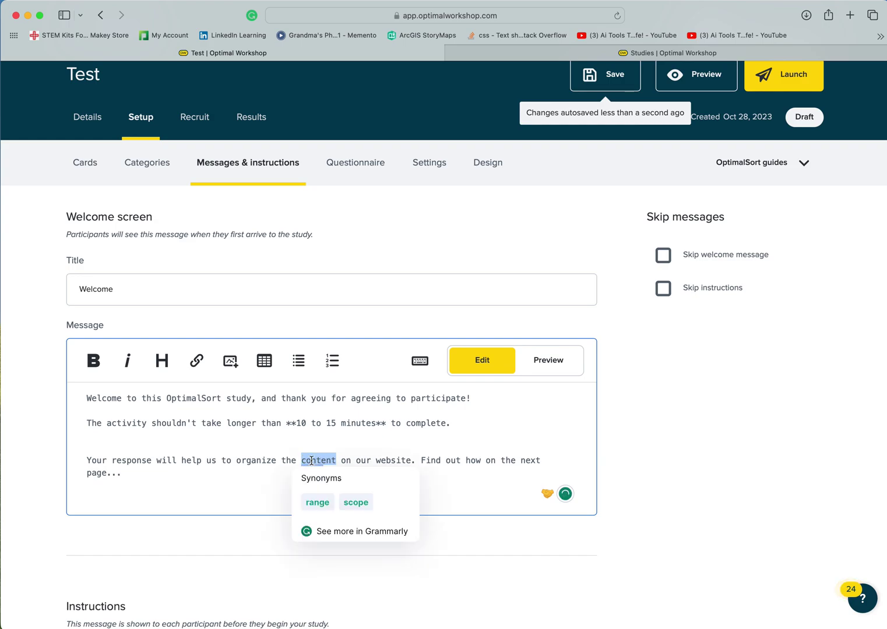
type("n")
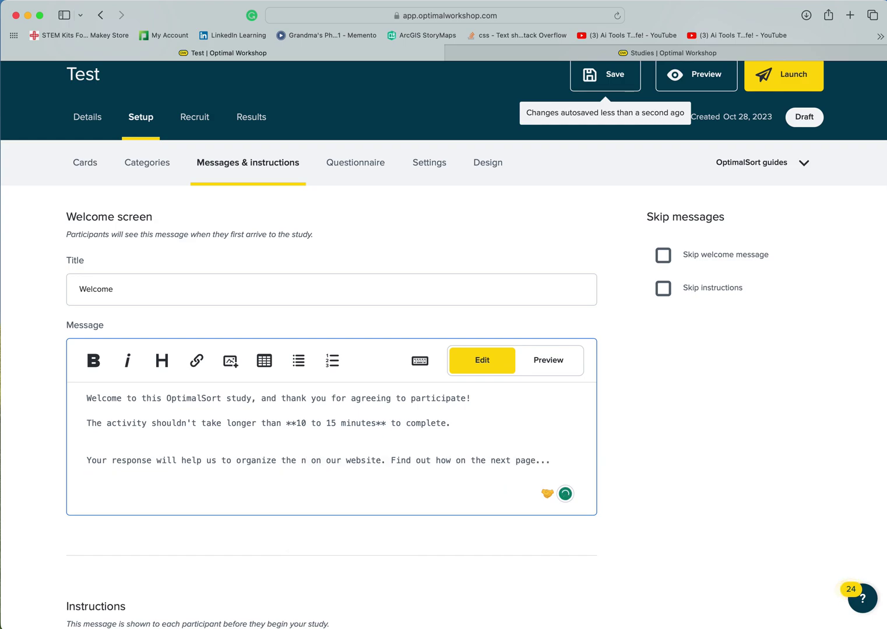
type("avigation sy")
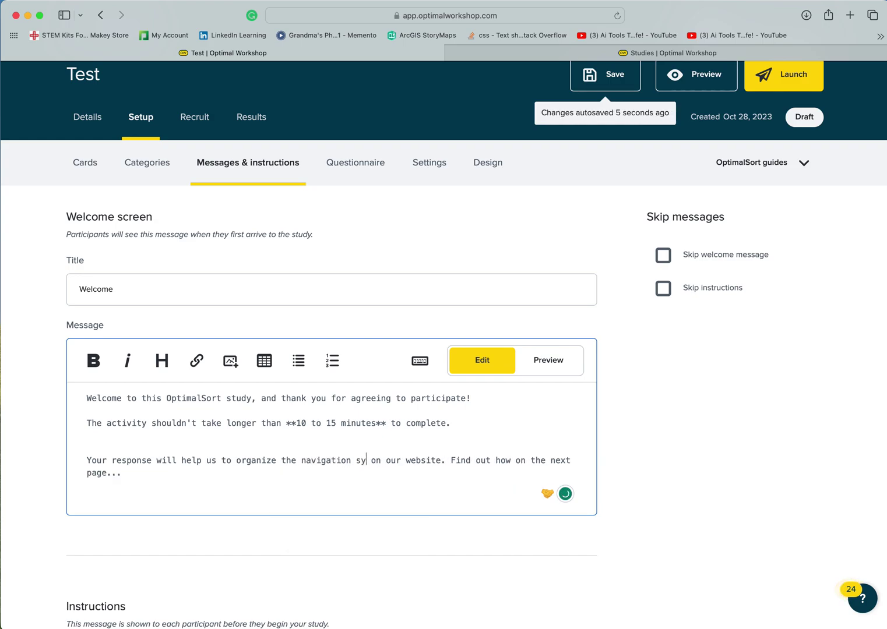
type("stem")
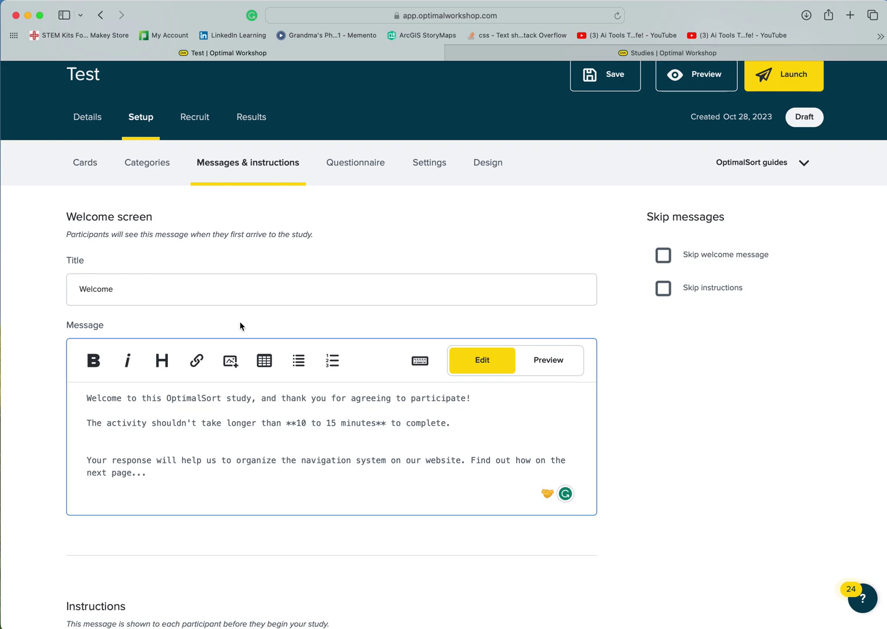
scroll(240, 325, "down", 5)
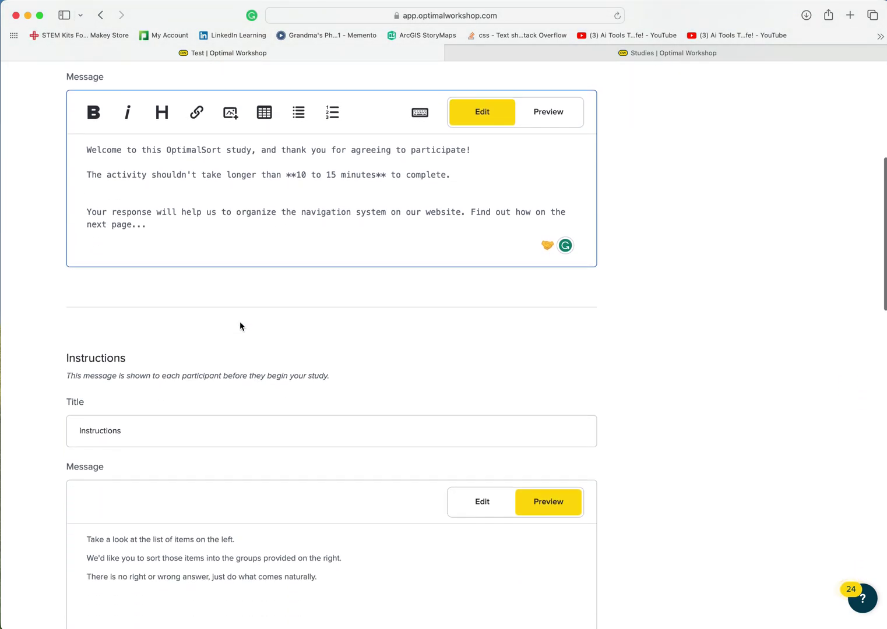
scroll(239, 325, "down", 4)
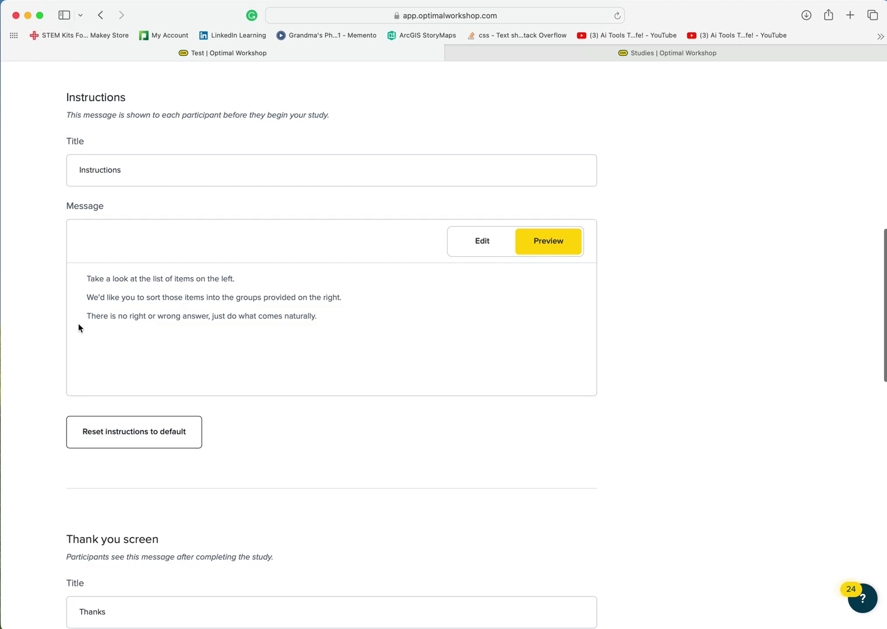
left_click_drag(320, 316, 76, 275)
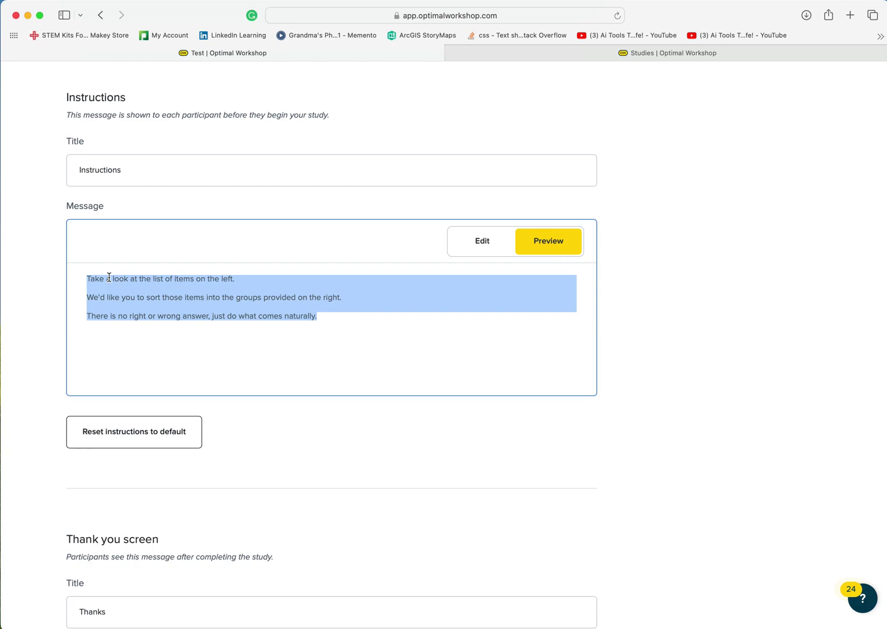
left_click(482, 247)
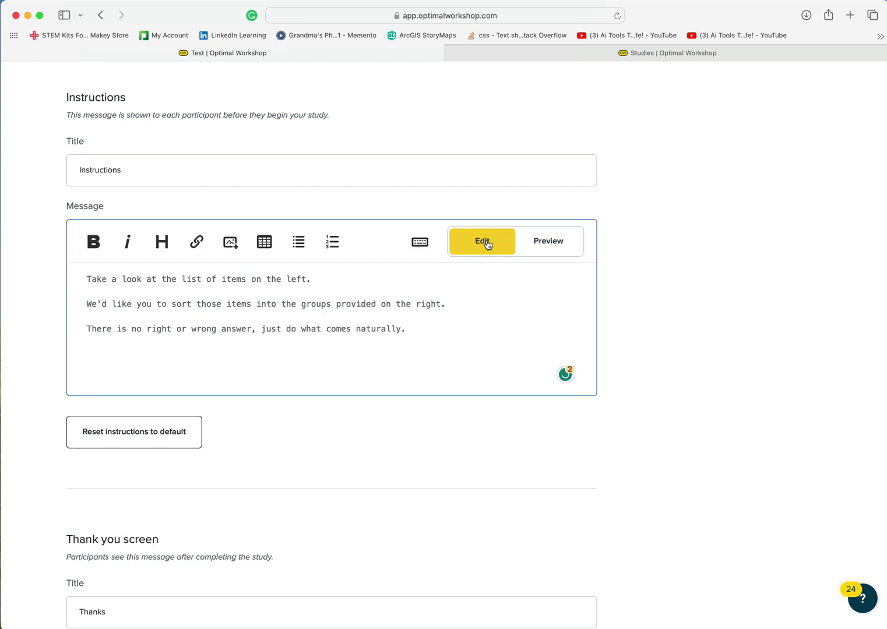
scroll(294, 324, "down", 8)
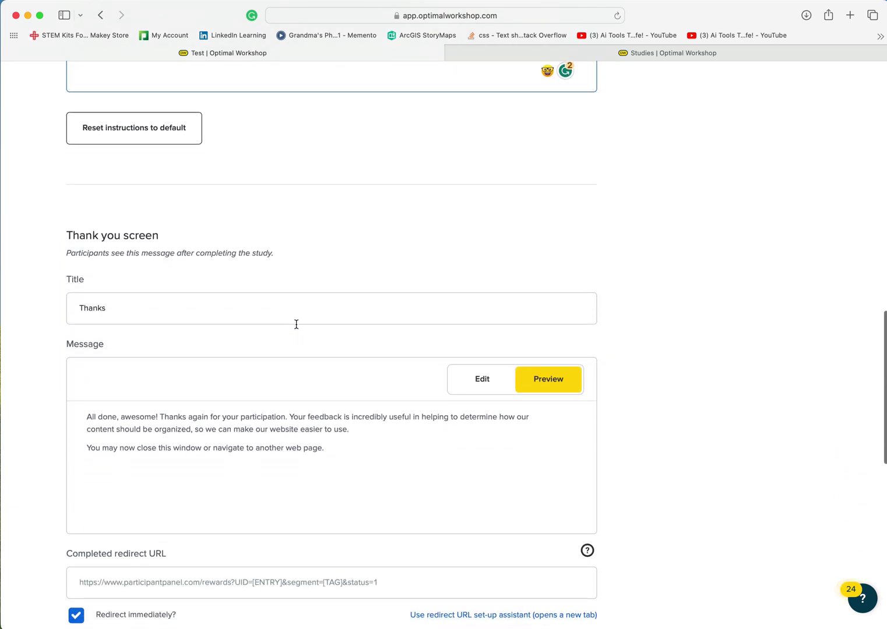
scroll(296, 327, "down", 2)
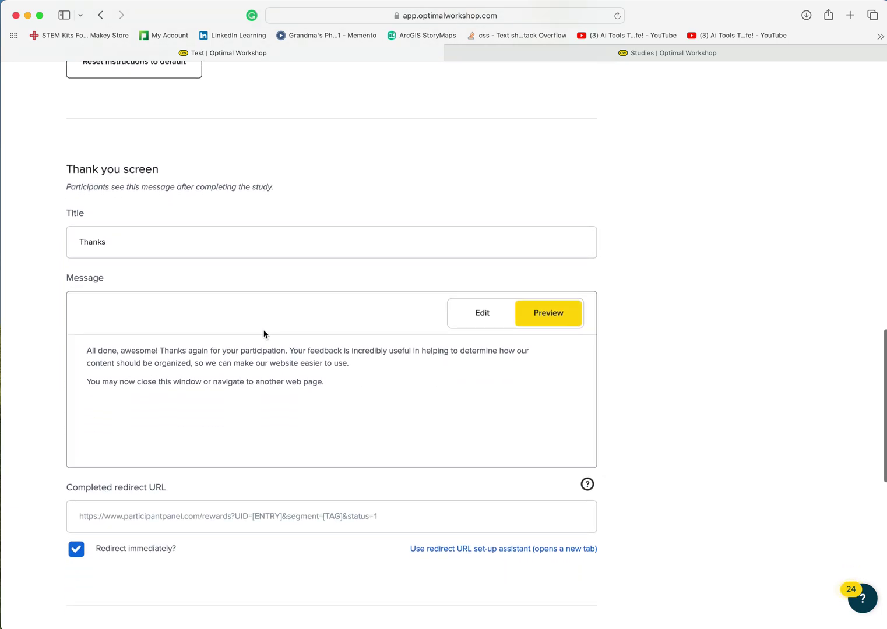
left_click(148, 356)
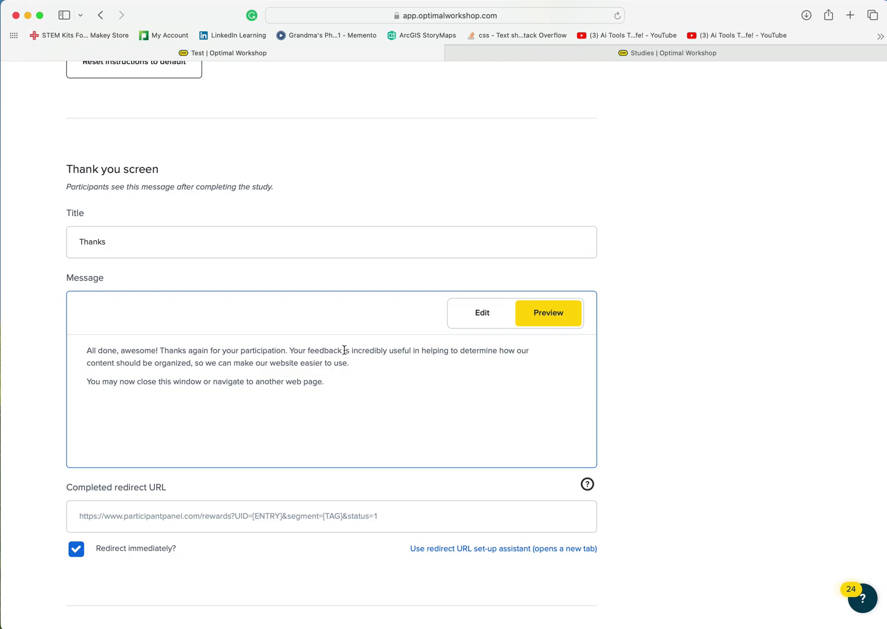
scroll(344, 350, "up", 15)
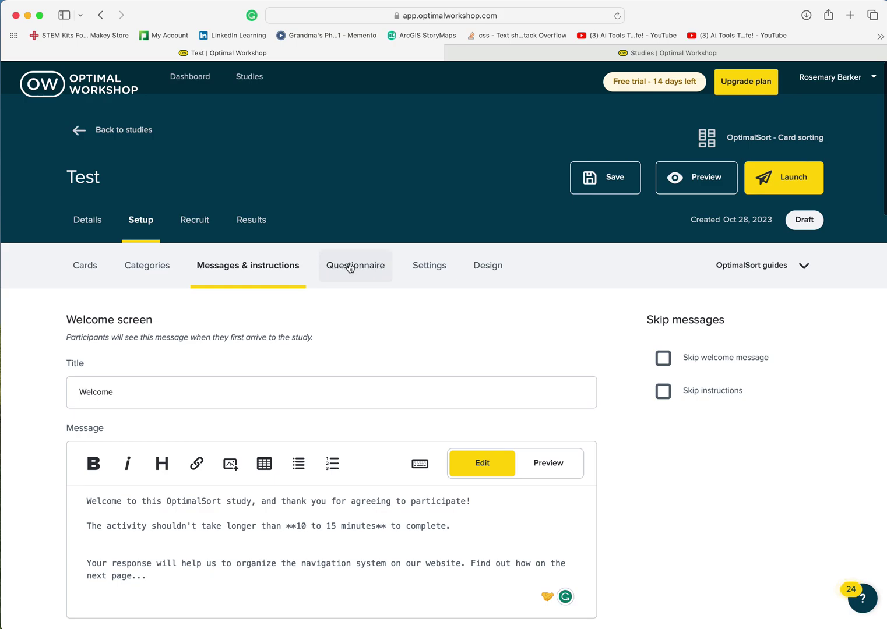
In the Questionnaire, add Screening question 1 reading 'Where do you currently study?'
left_click(350, 267)
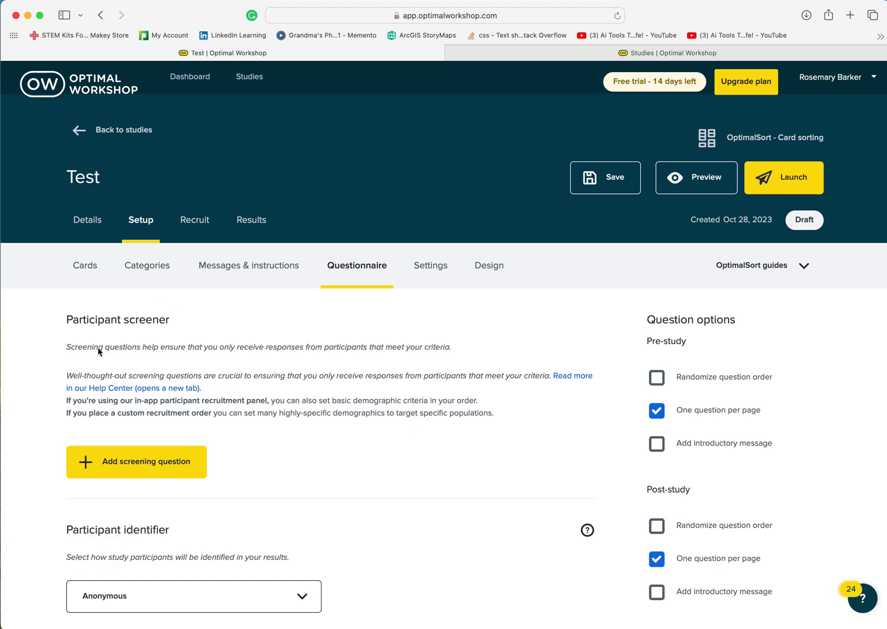
scroll(98, 385, "down", 5)
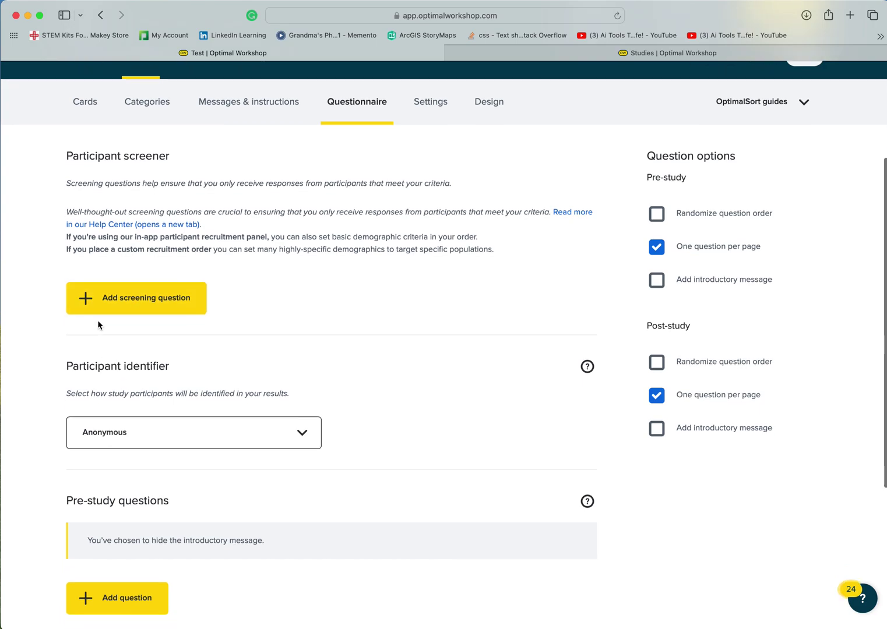
left_click(145, 302)
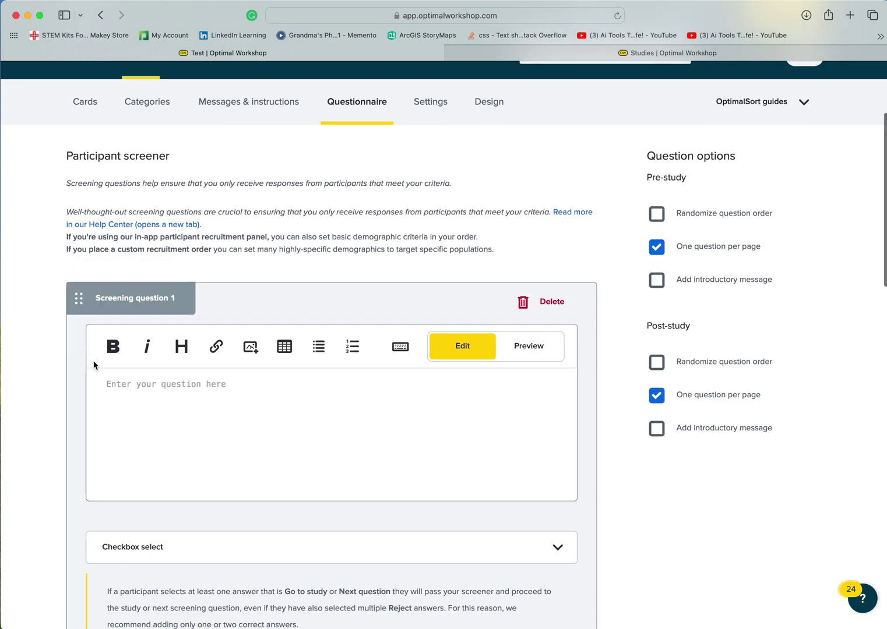
left_click(110, 384)
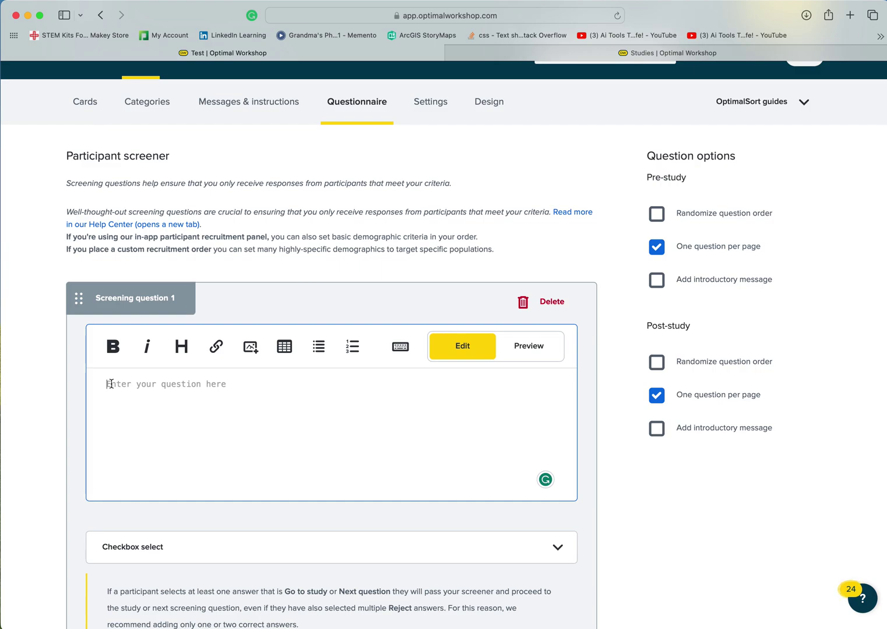
type("Where do you curren")
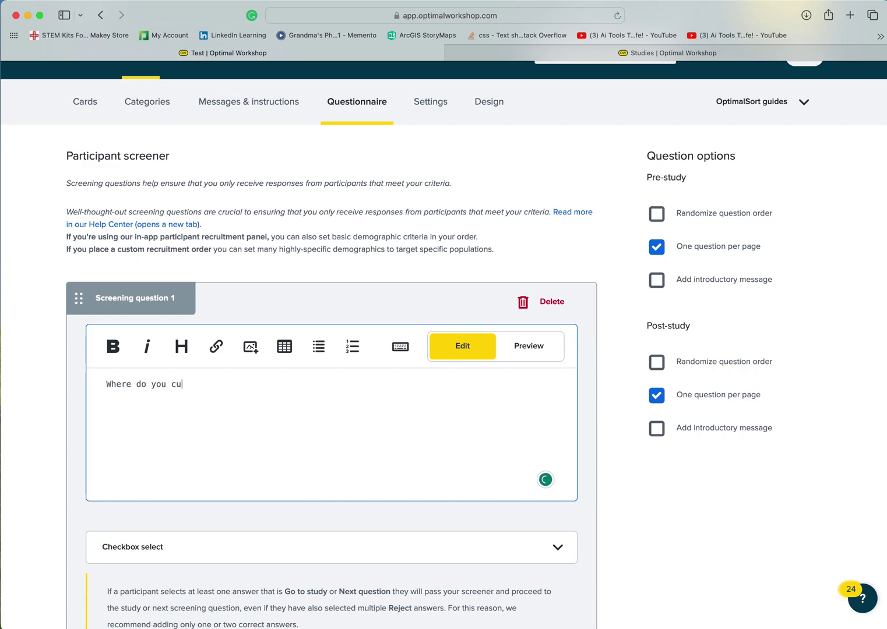
key("BackSpace")
key("BackSpace")
type("rently study?")
scroll(100, 381, "down", 3)
scroll(100, 381, "down", 4)
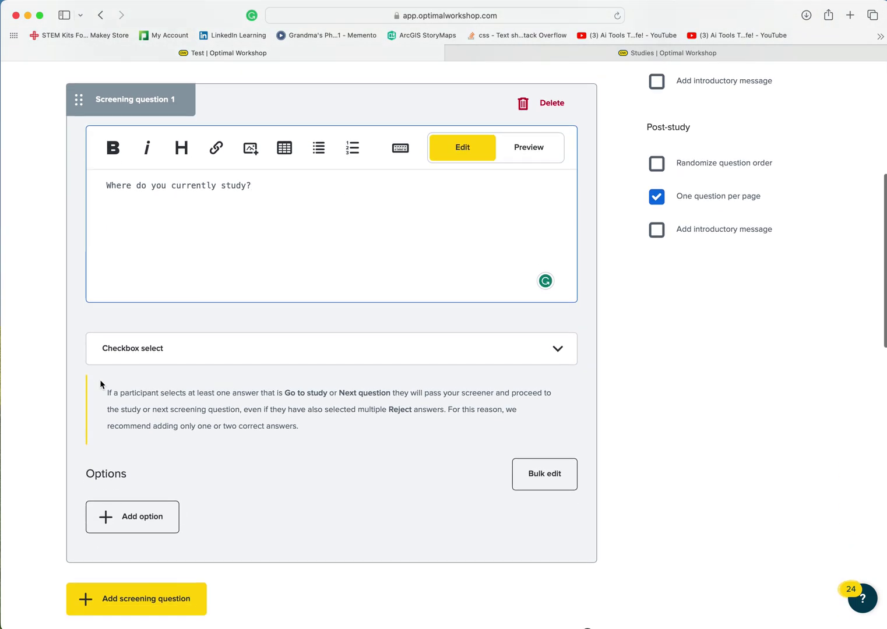
Make it a radio-button question with options HACC, Penn State University and Millersville University
left_click(141, 358)
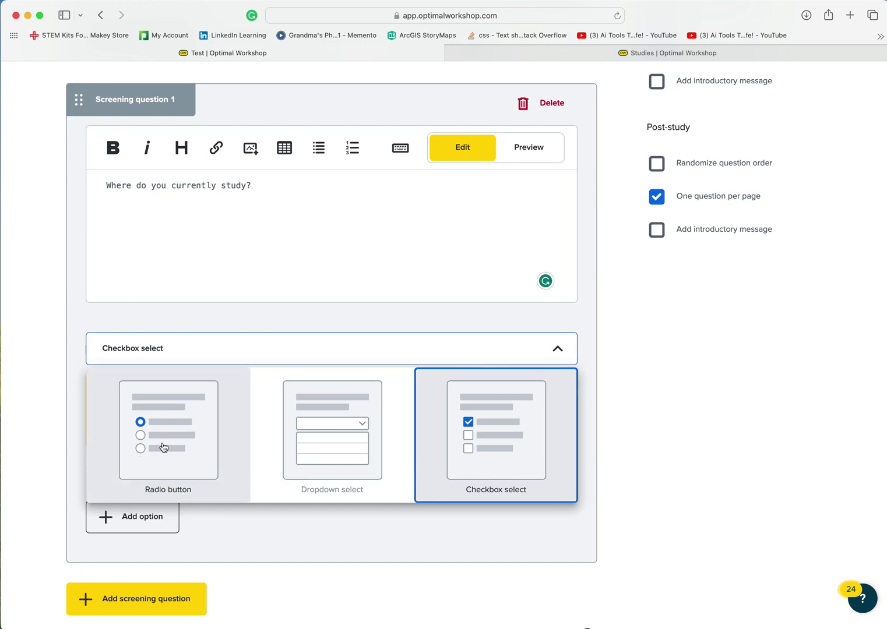
left_click(163, 448)
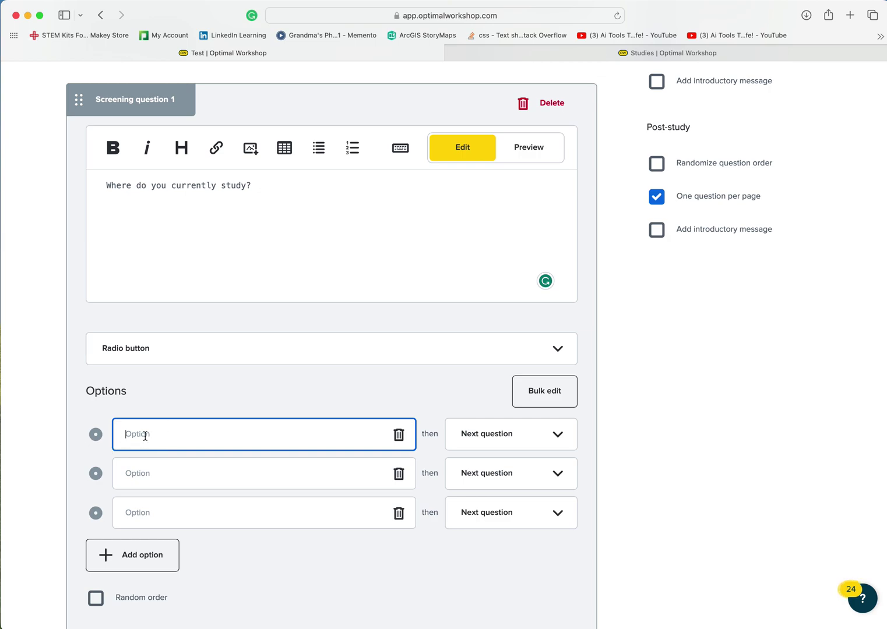
type("HACC")
left_click(131, 473)
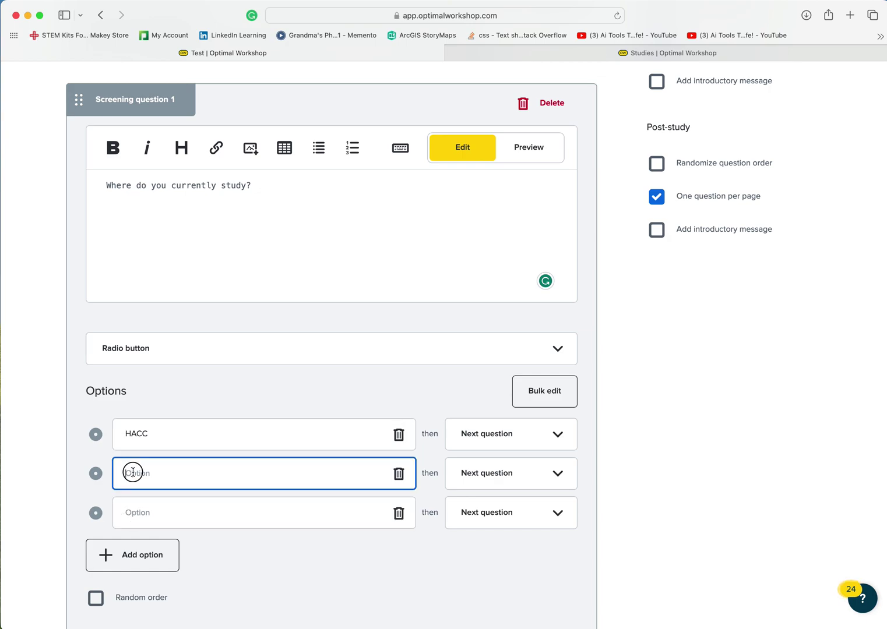
type("Penn State Univeri")
key("BackSpace")
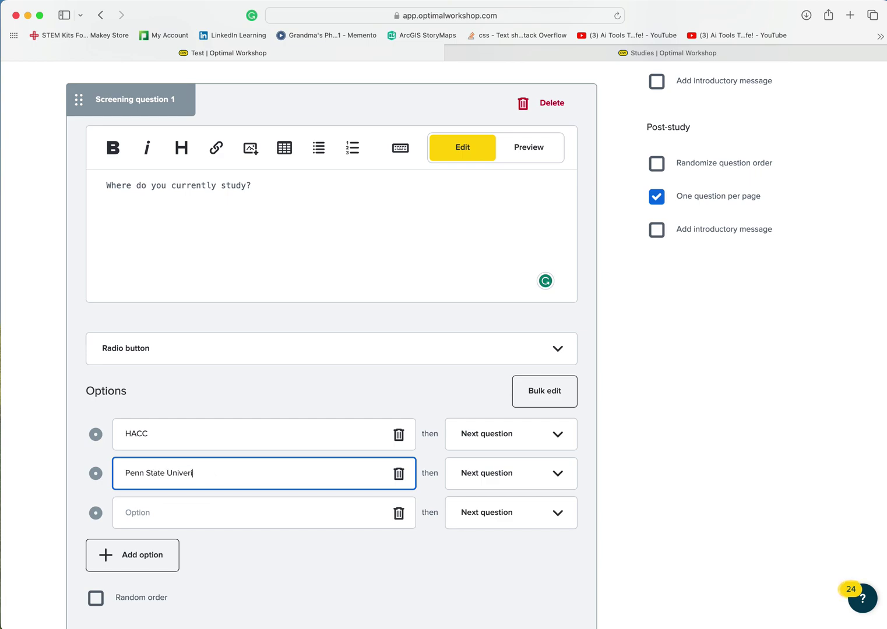
type("sity")
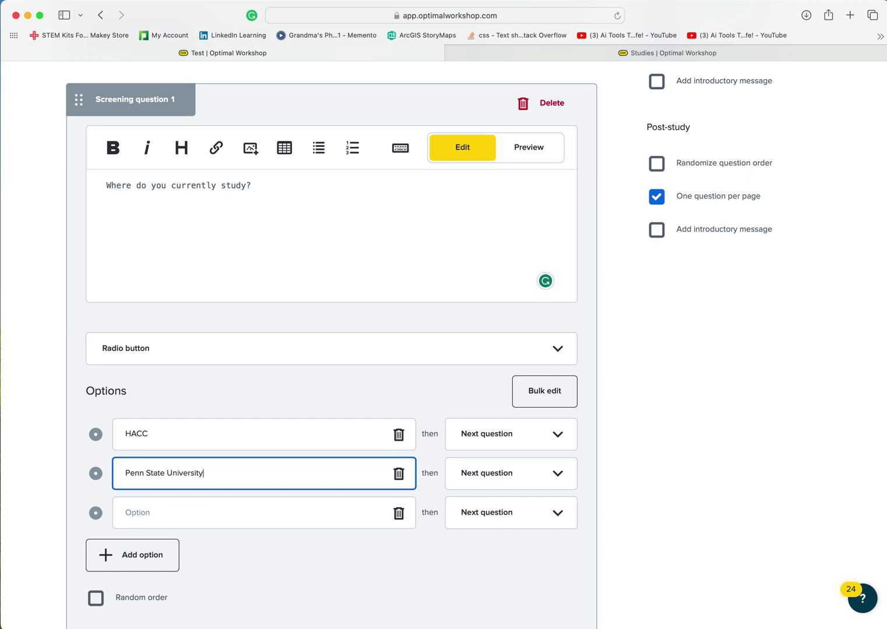
left_click(129, 514)
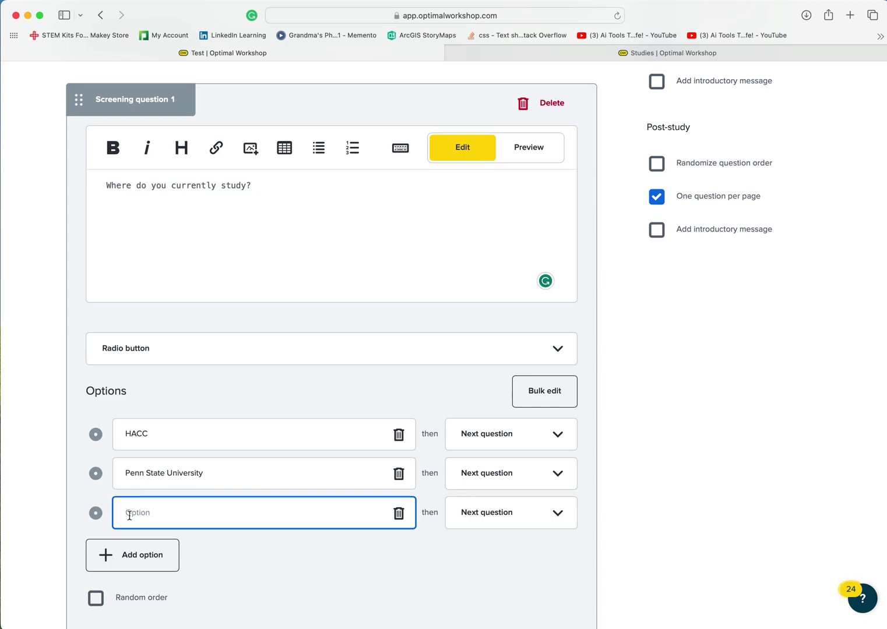
type("Millersville Uni")
key("BackSpace")
key("BackSpace")
key("BackSpace")
key("BackSpace")
key("BackSpace")
type("University")
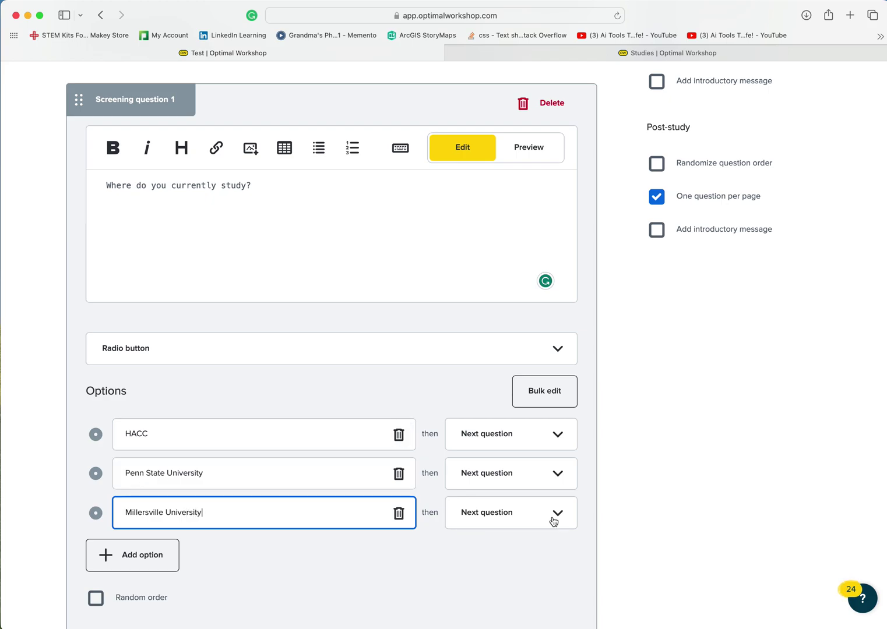
Set HACC to Go to study, and Penn State and Millersville University to Reject
left_click(452, 388)
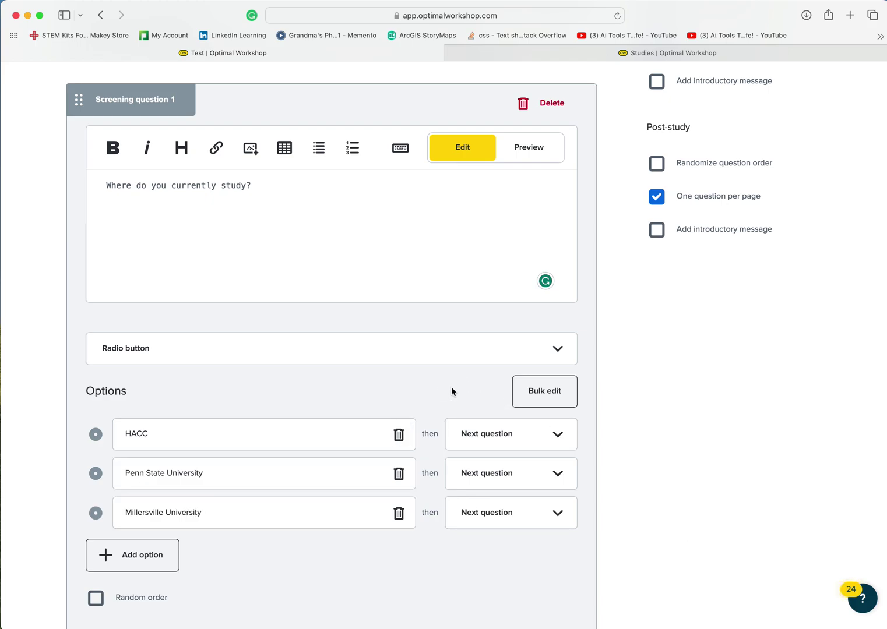
left_click(527, 442)
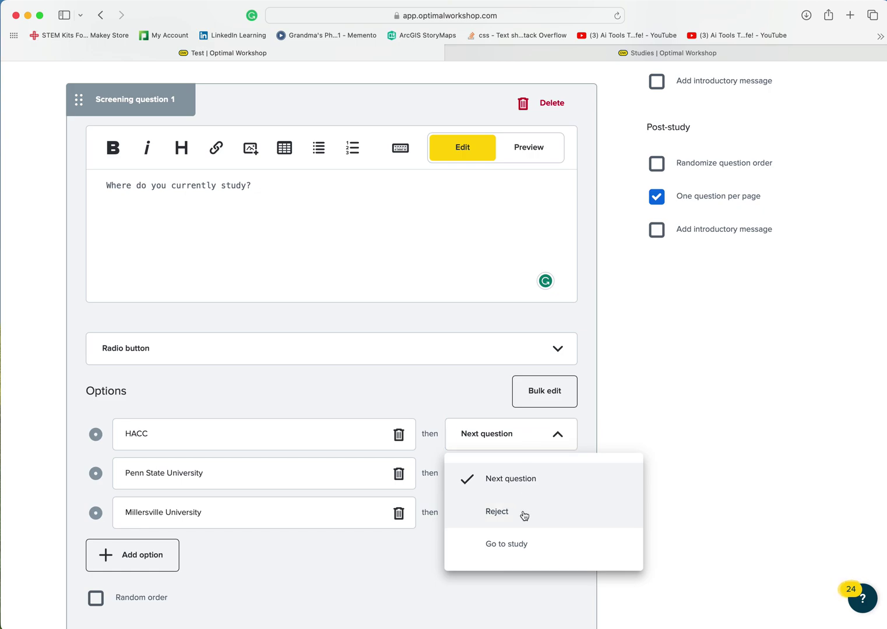
left_click(520, 549)
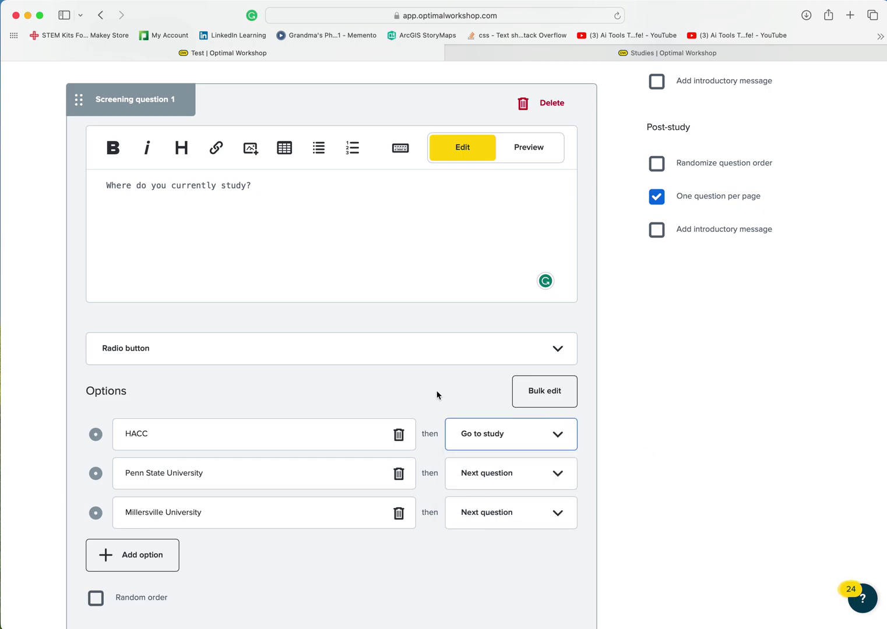
left_click(492, 477)
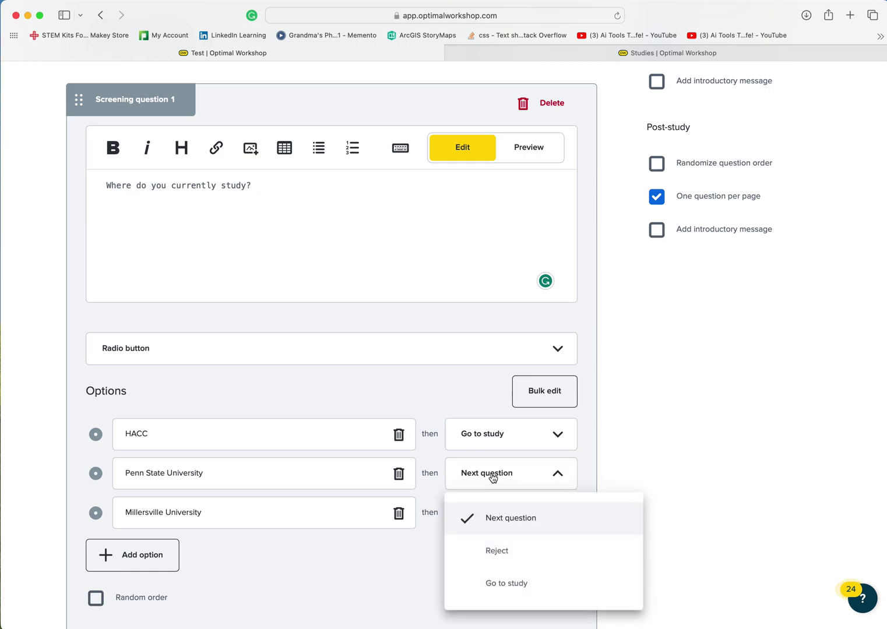
left_click(506, 558)
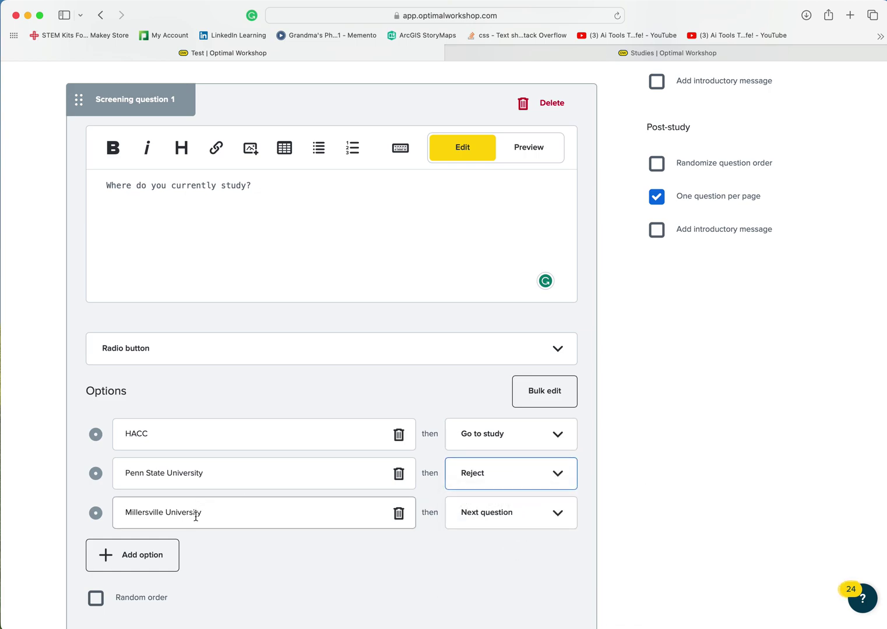
left_click(490, 513)
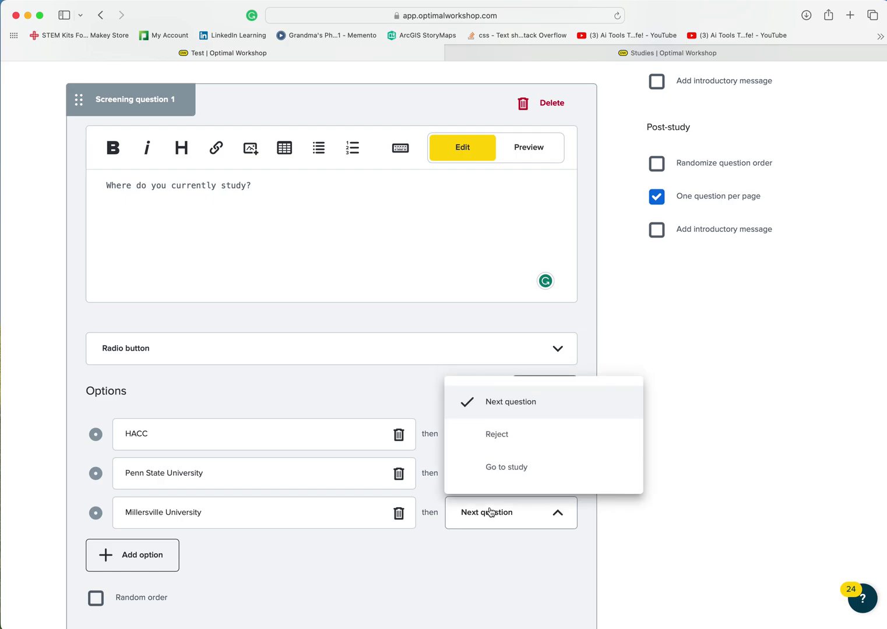
left_click(493, 441)
scroll(237, 570, "down", 10)
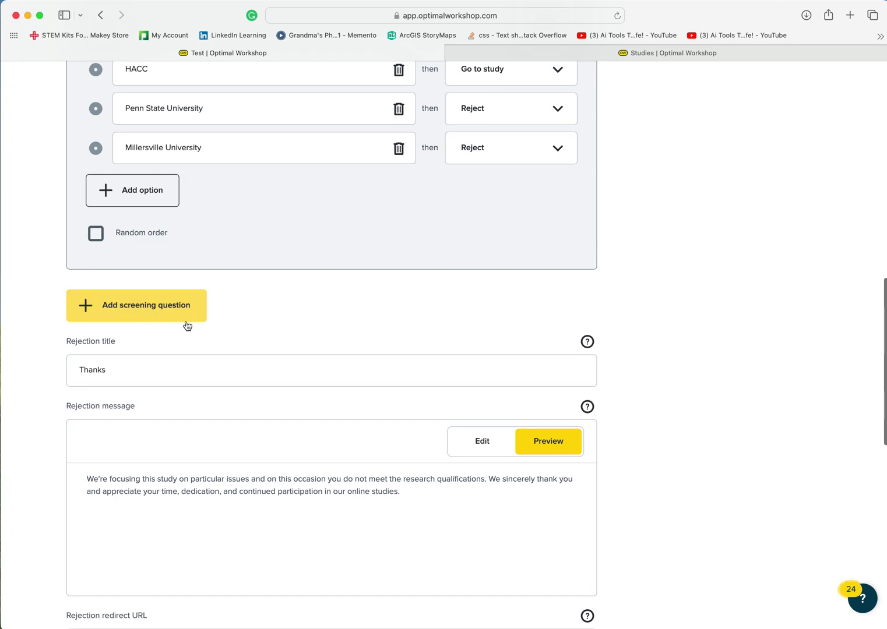
scroll(187, 326, "up", 15)
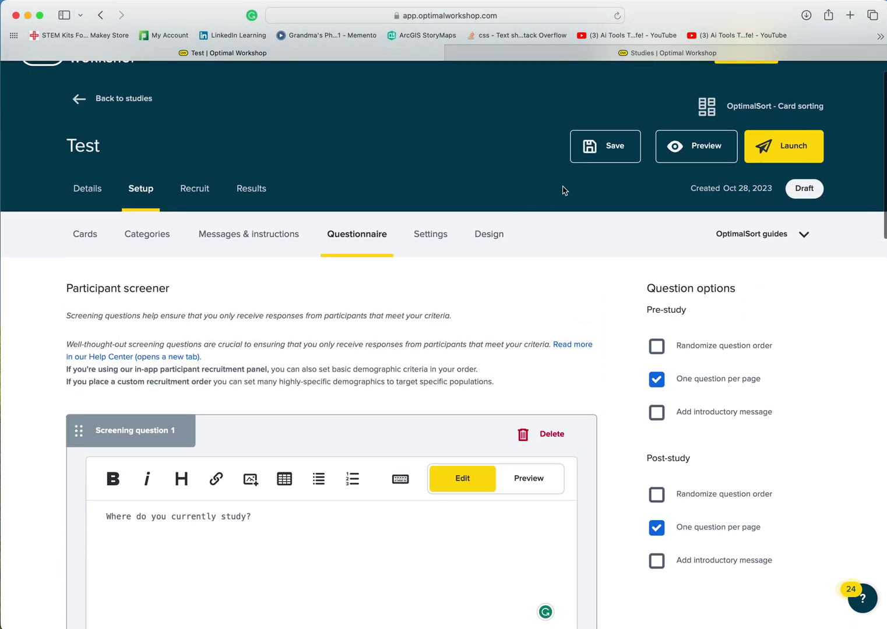
Go to the Test study's Settings and switch to the Design setup page
left_click(433, 233)
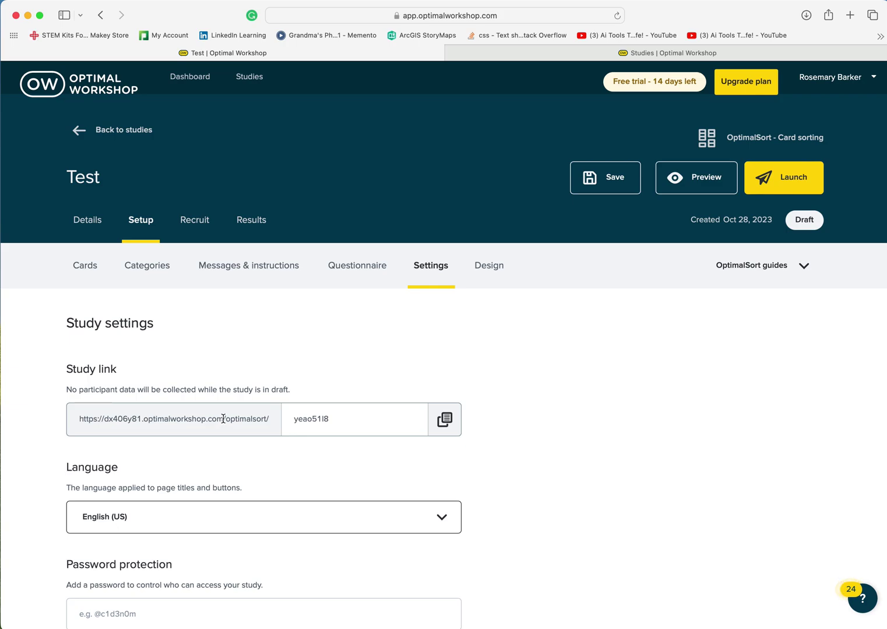
scroll(224, 418, "down", 5)
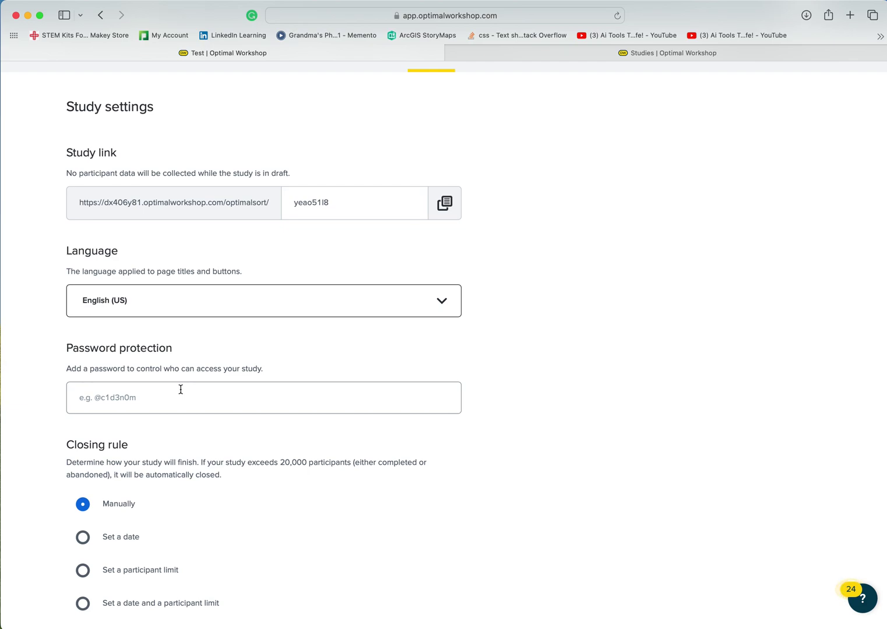
scroll(180, 389, "down", 4)
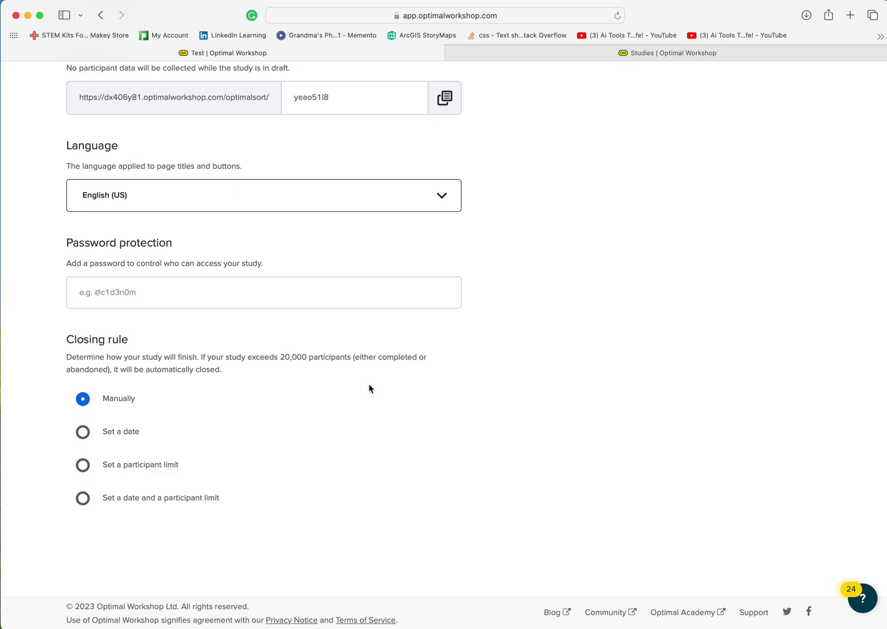
scroll(369, 389, "up", 6)
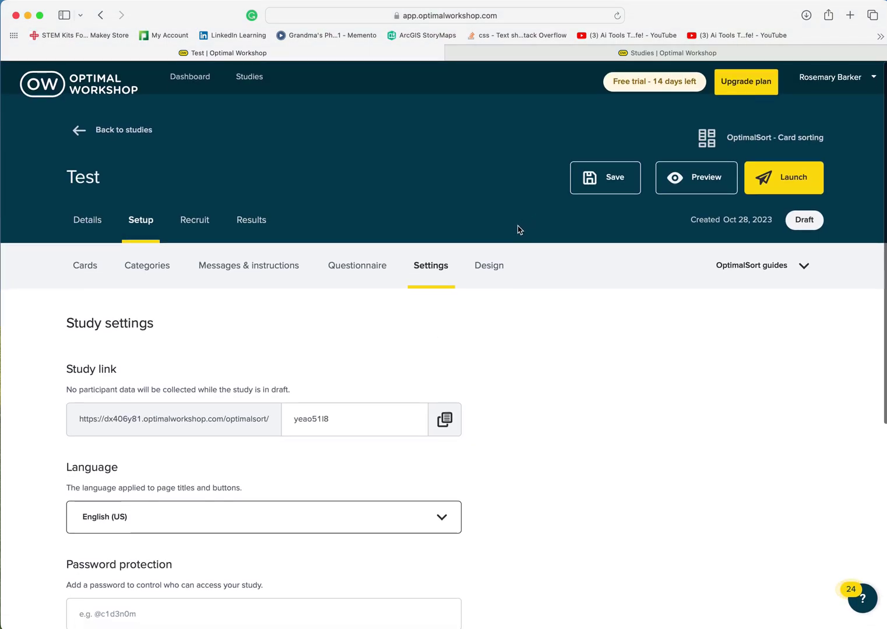
left_click(499, 257)
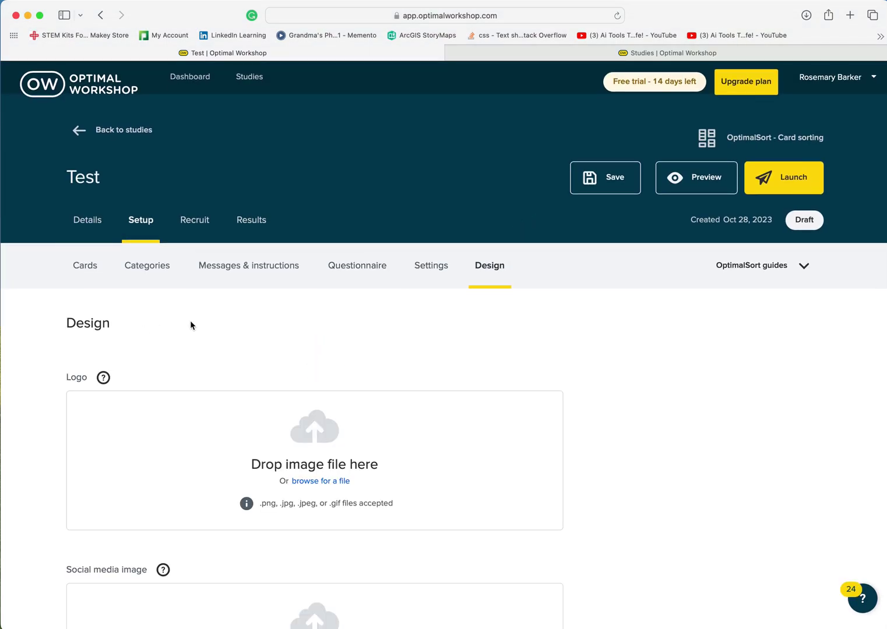
scroll(191, 321, "down", 5)
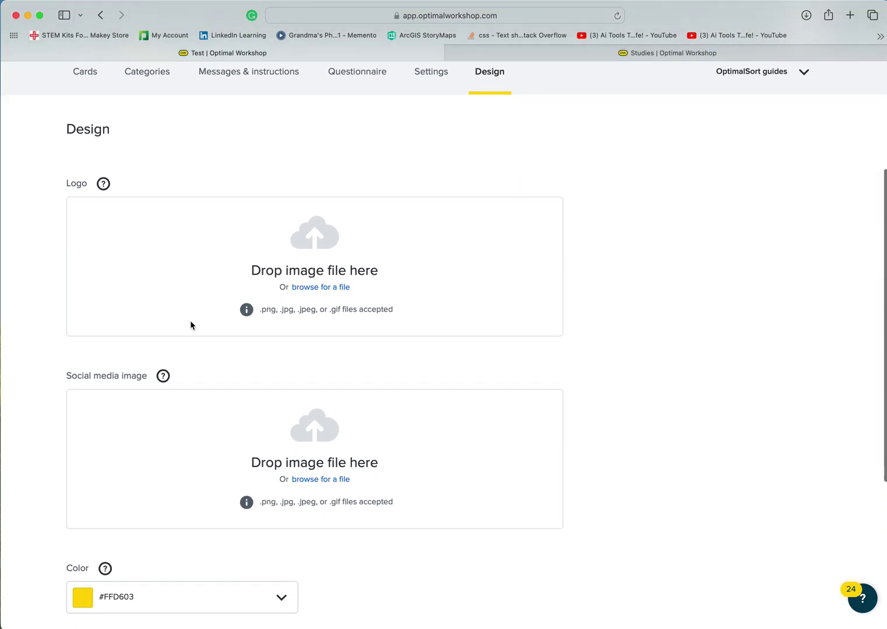
scroll(190, 321, "down", 3)
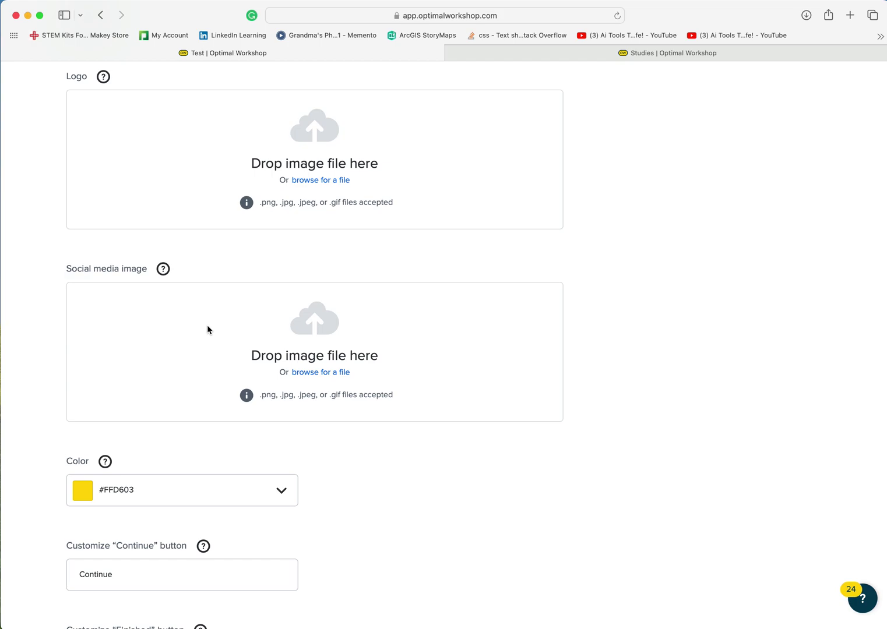
scroll(208, 326, "down", 4)
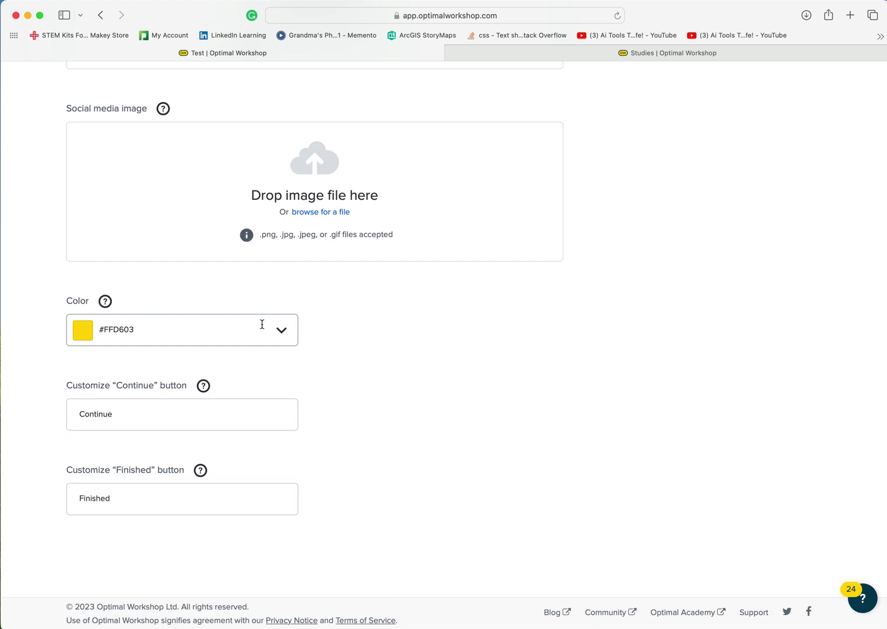
scroll(263, 324, "up", 10)
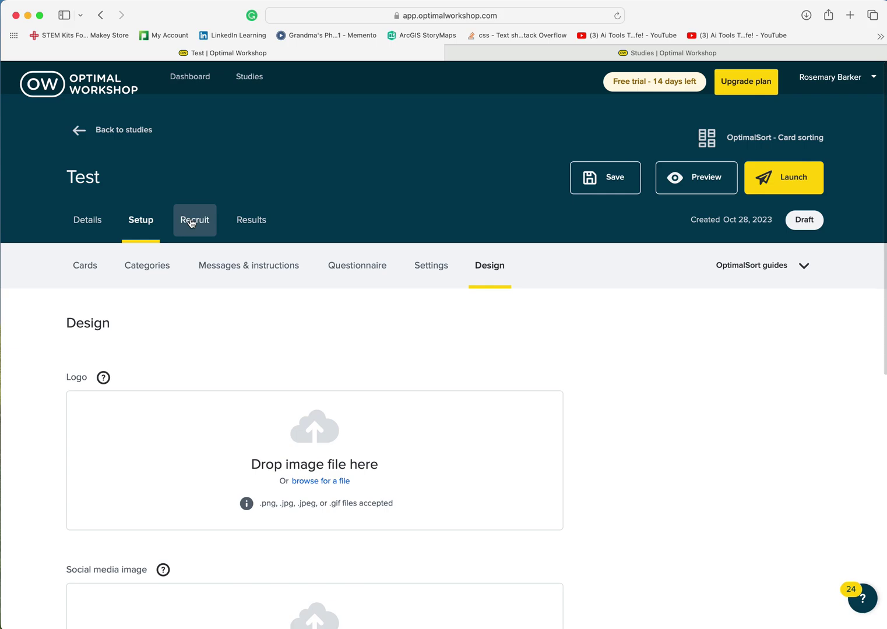
left_click(612, 181)
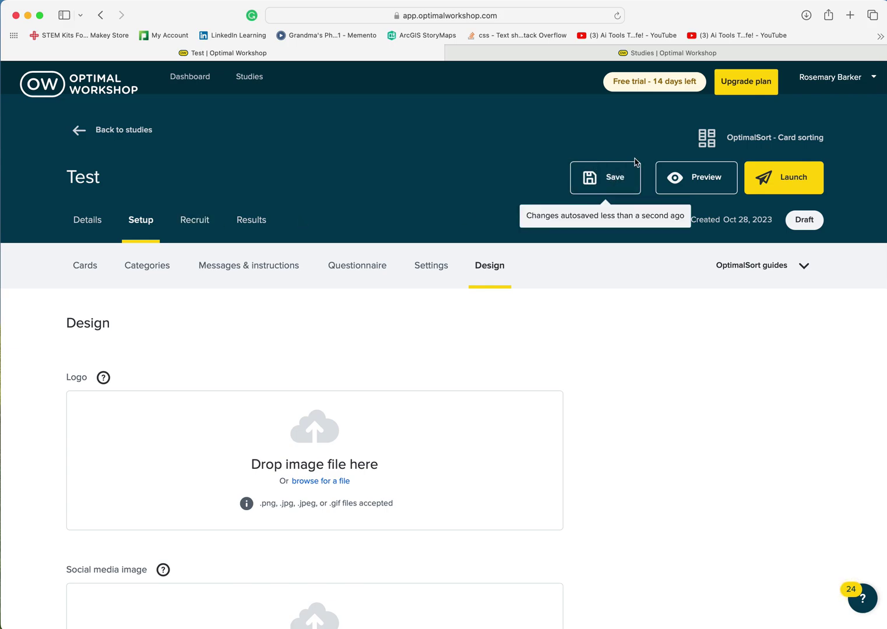
Launch the participant preview of the Test study in a new tab
left_click(705, 177)
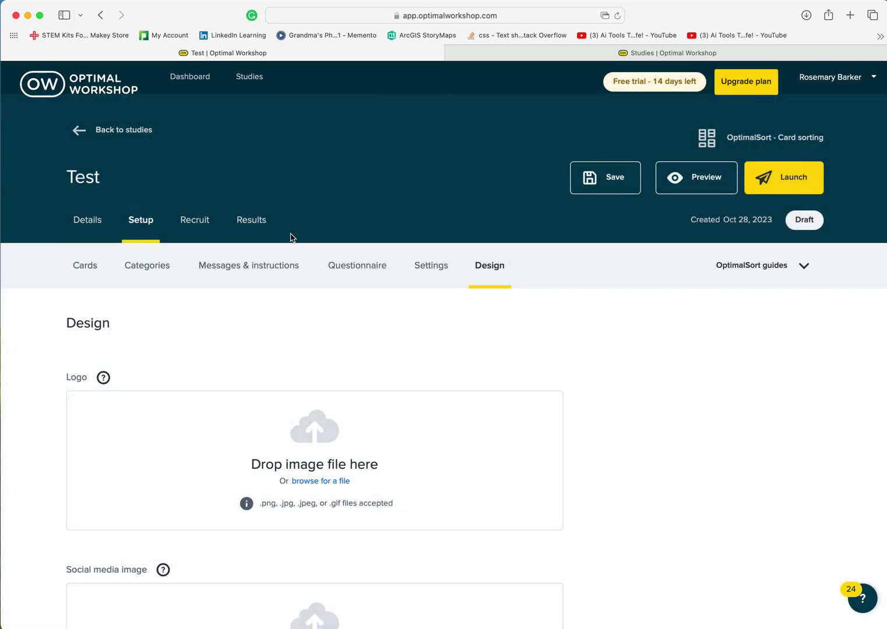
left_click(702, 185)
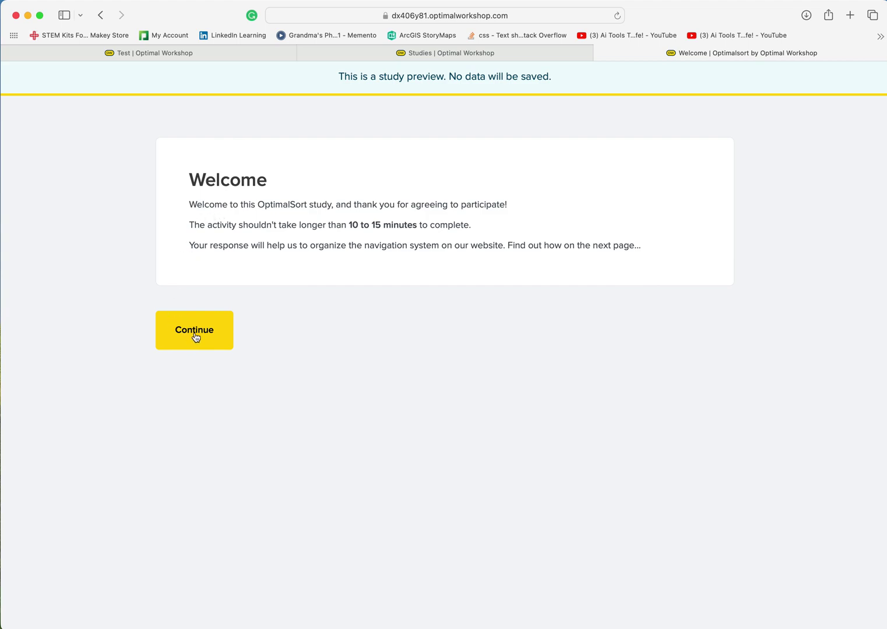
In the preview, answer HACC to the screening question, dismiss the instructions, and grab Tiramisu
left_click(195, 337)
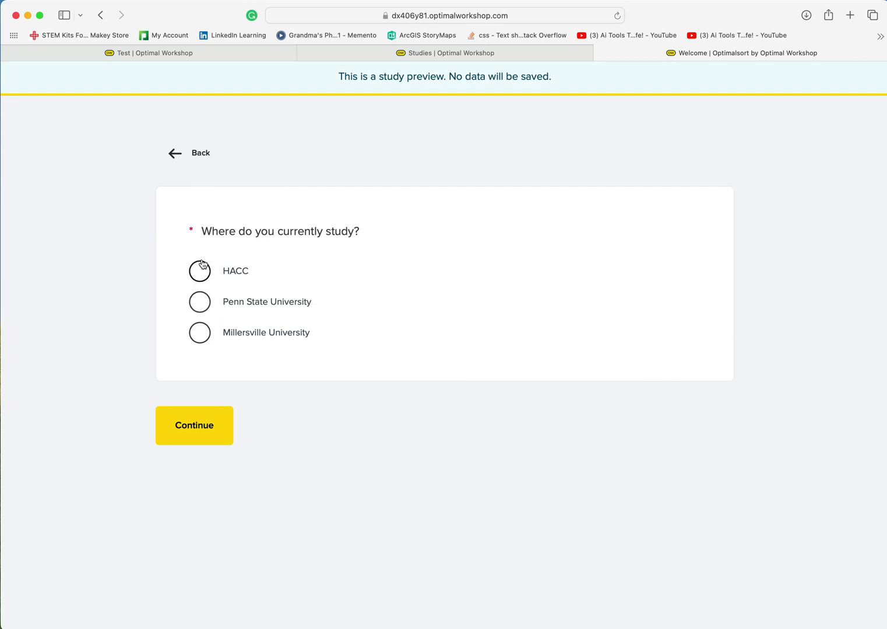
left_click(199, 276)
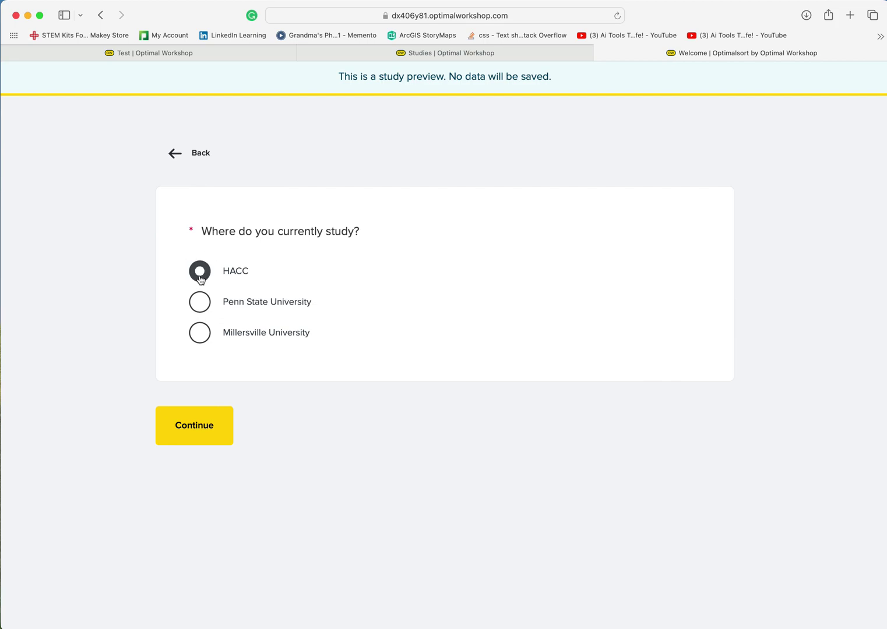
left_click(186, 421)
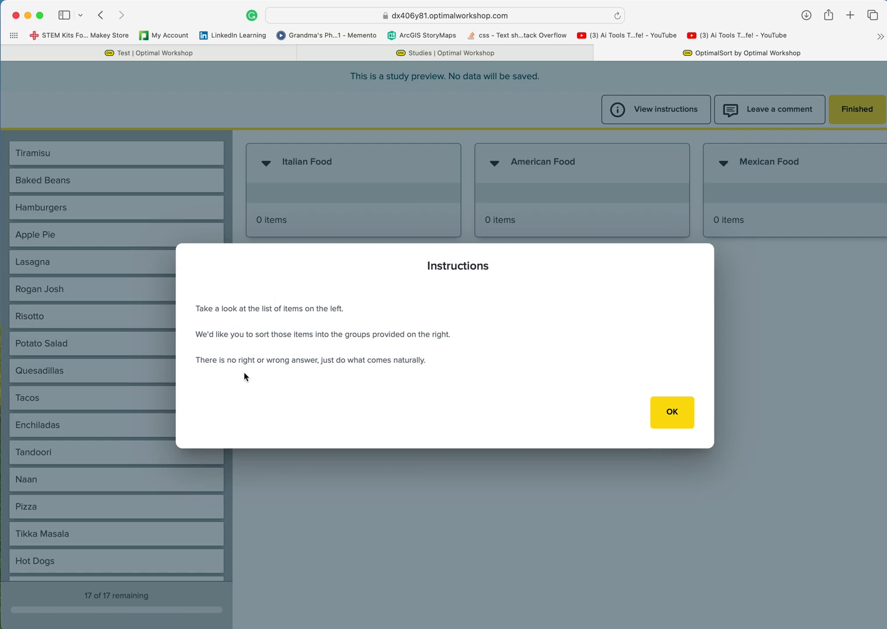
left_click(671, 419)
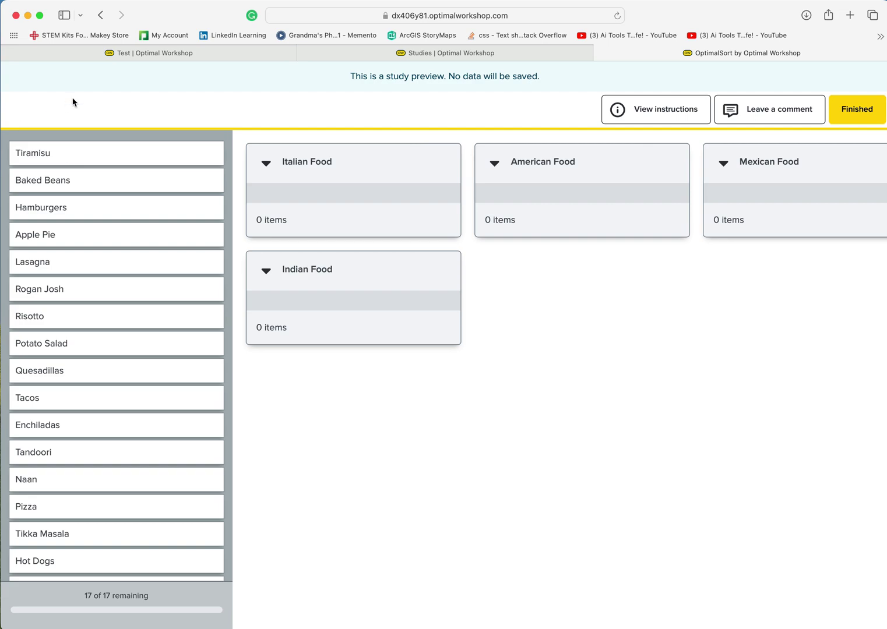
left_click(70, 162)
Sort Tiramisu, Lasagna, Risotto (Italian), Baked Beans, Hamburgers, Apple Pie, Potato Salad (American), Rogan Josh, Quesadillas
left_click_drag(70, 161, 333, 198)
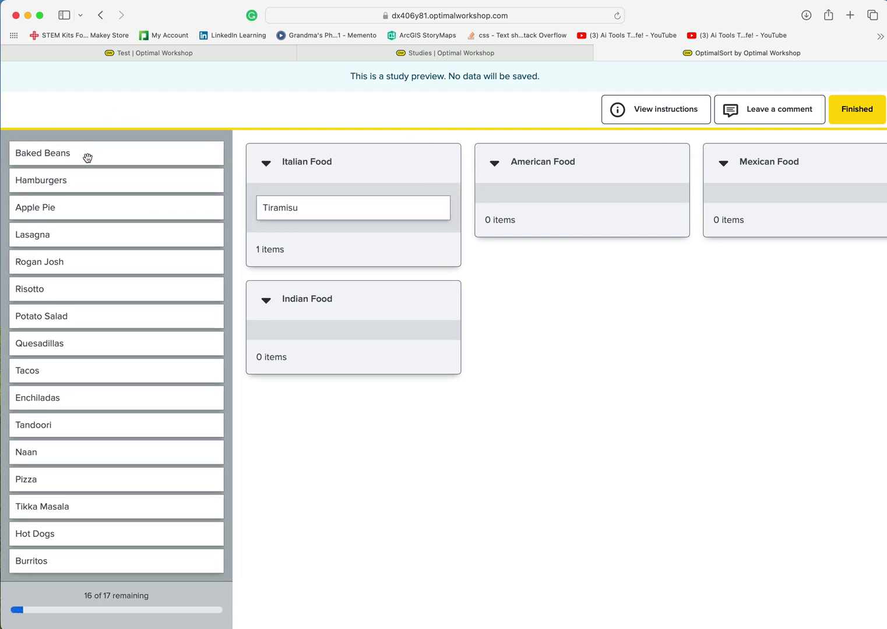
left_click_drag(84, 154, 606, 186)
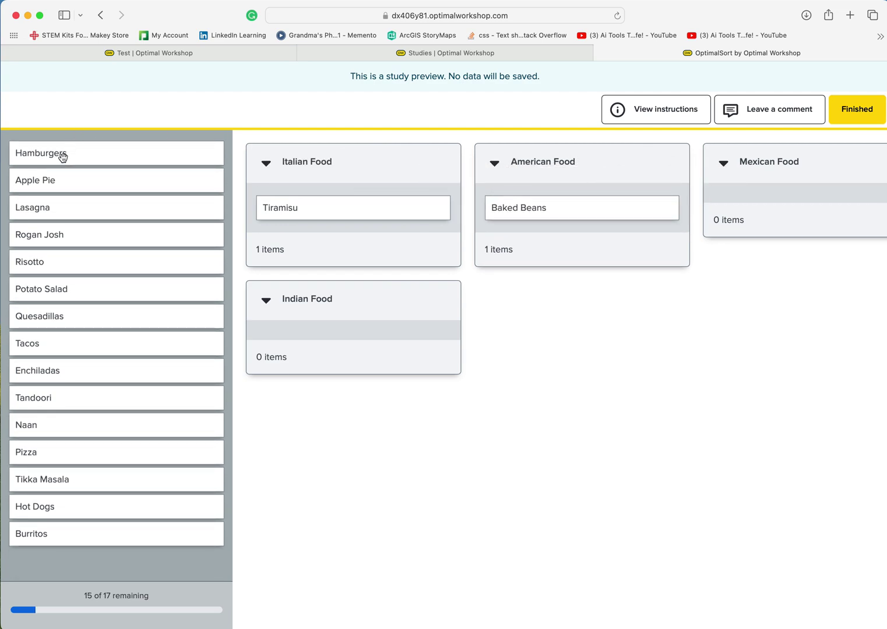
left_click_drag(61, 156, 550, 208)
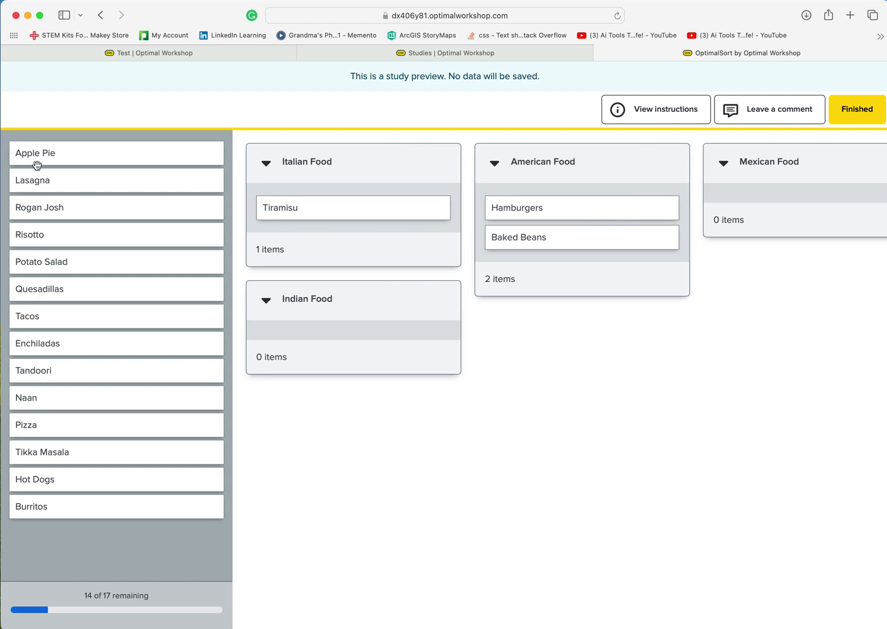
left_click_drag(48, 158, 561, 233)
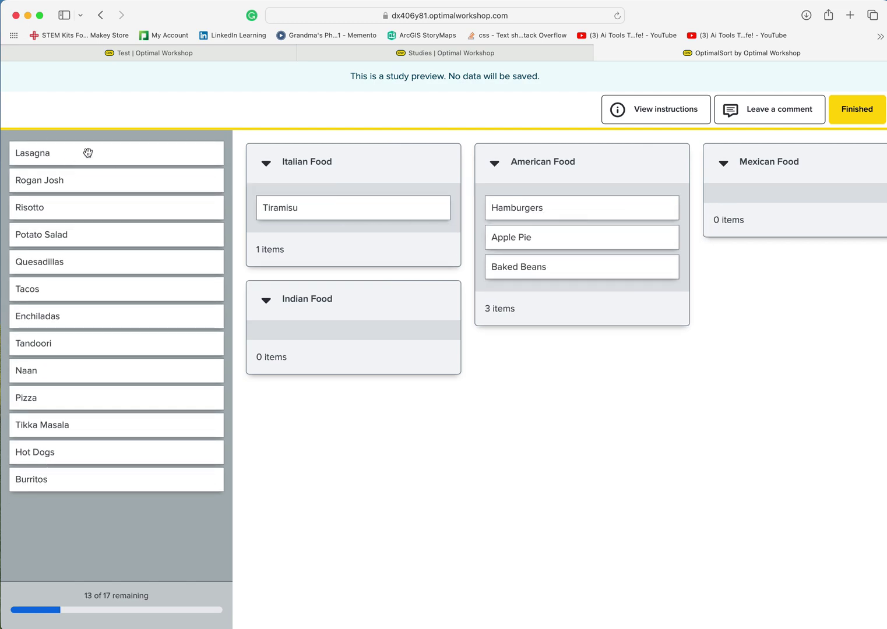
left_click_drag(88, 159, 347, 216)
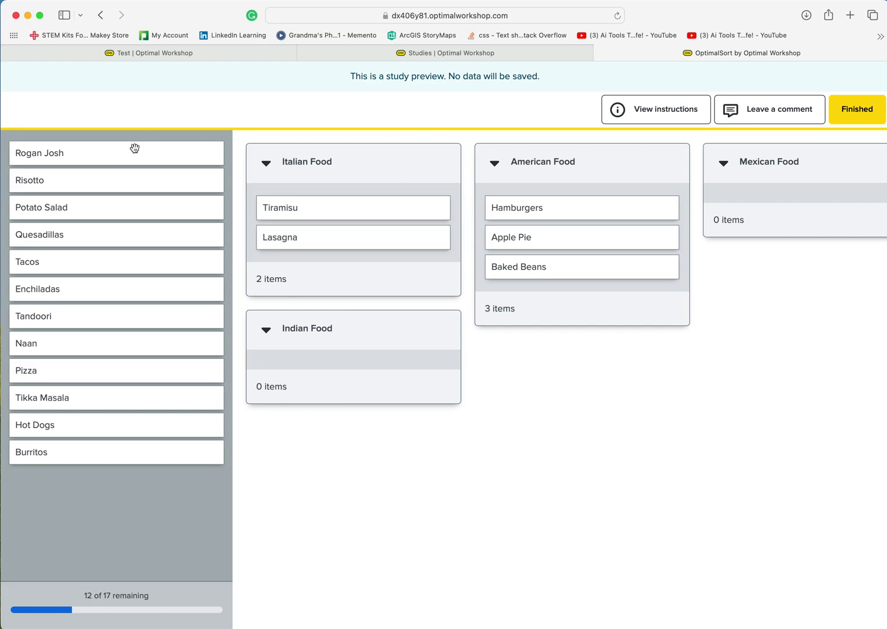
left_click_drag(73, 155, 316, 361)
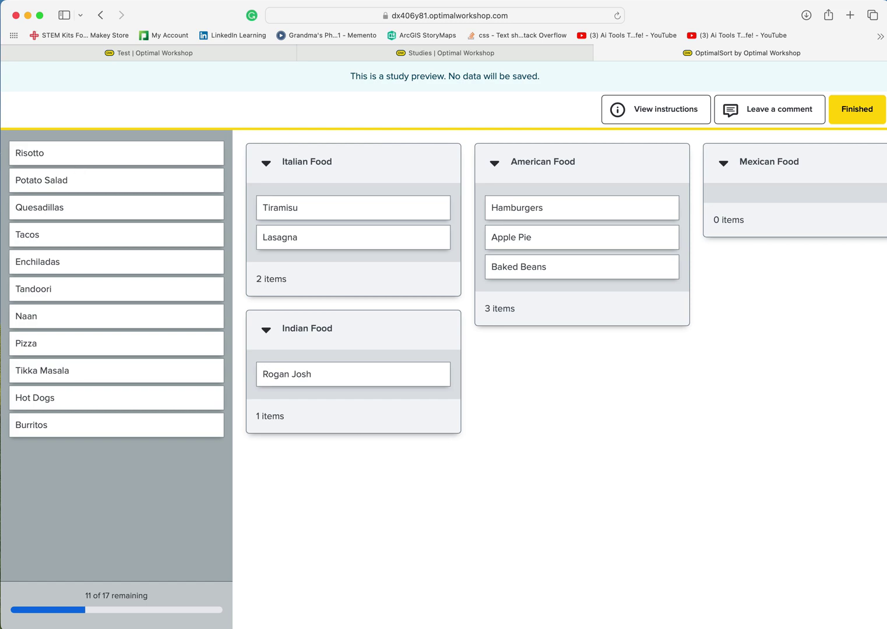
left_click_drag(67, 159, 328, 222)
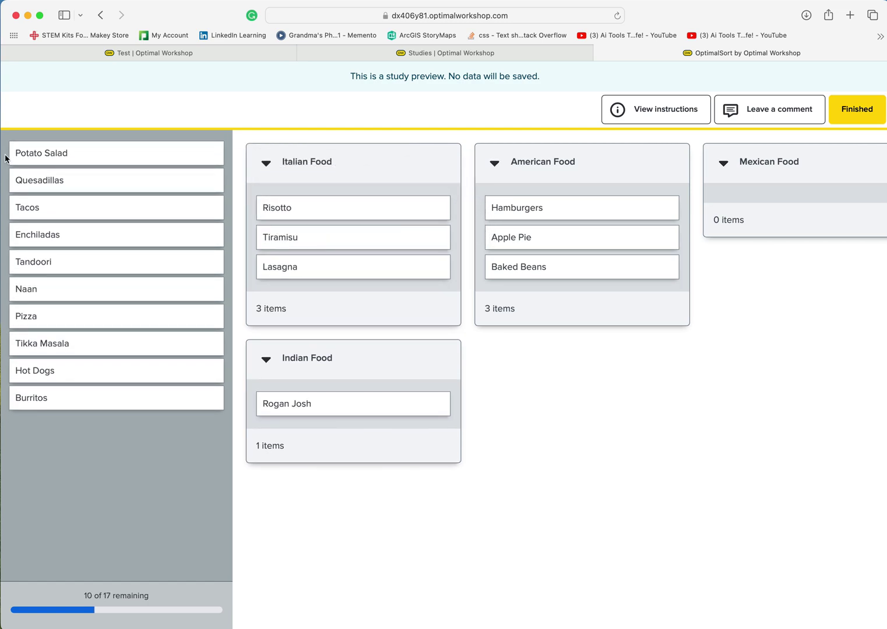
left_click_drag(111, 168, 544, 216)
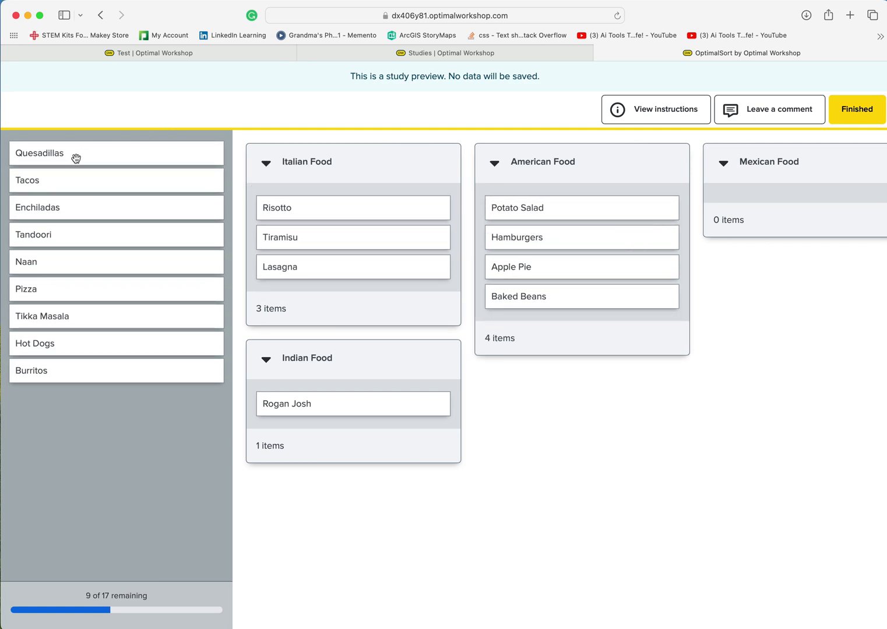
left_click_drag(76, 158, 738, 208)
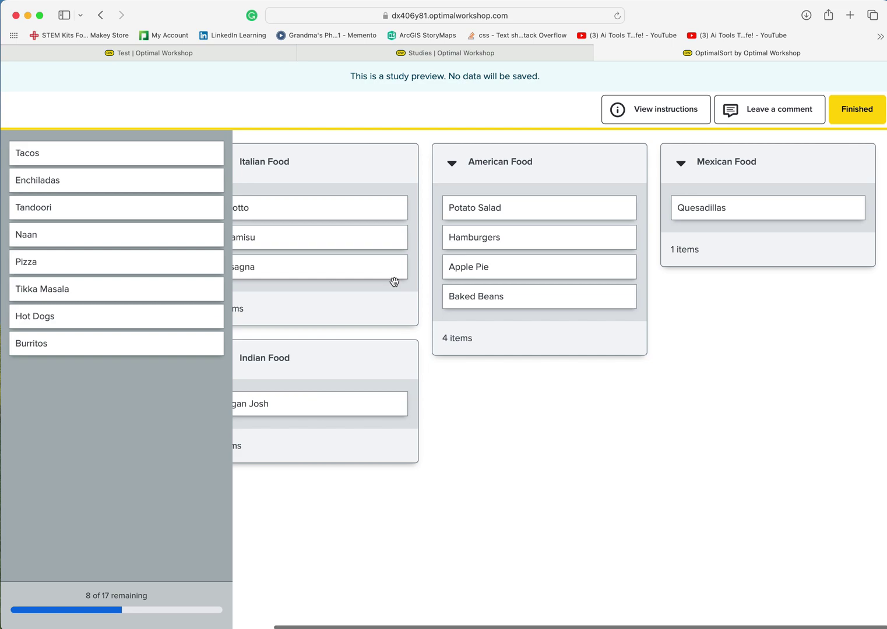
scroll(394, 282, "left", 3)
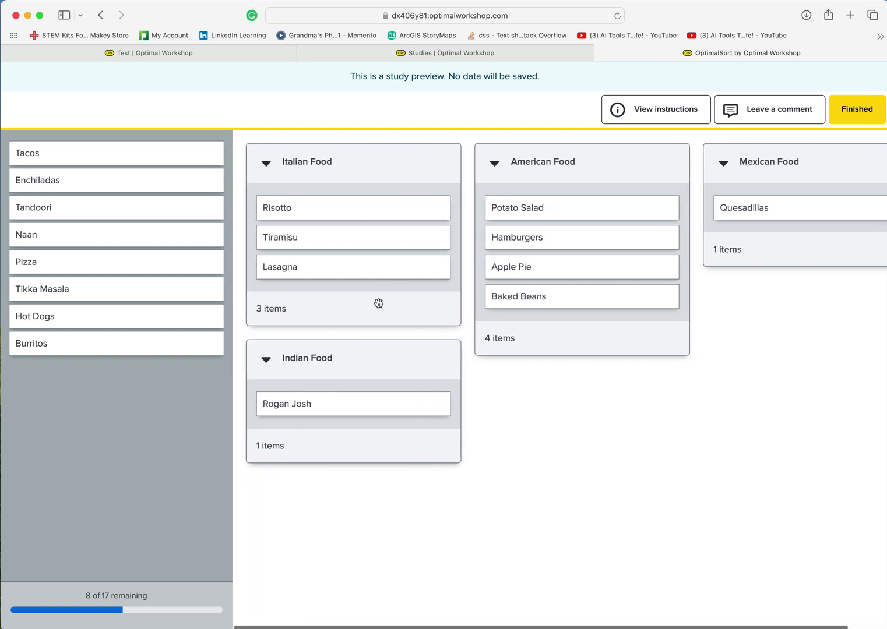
left_click(846, 115)
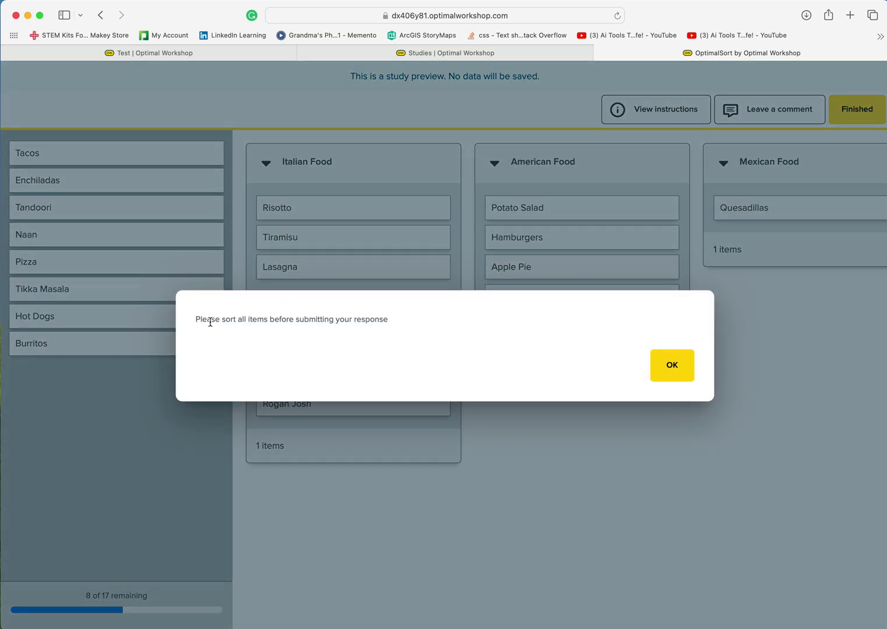
left_click(671, 366)
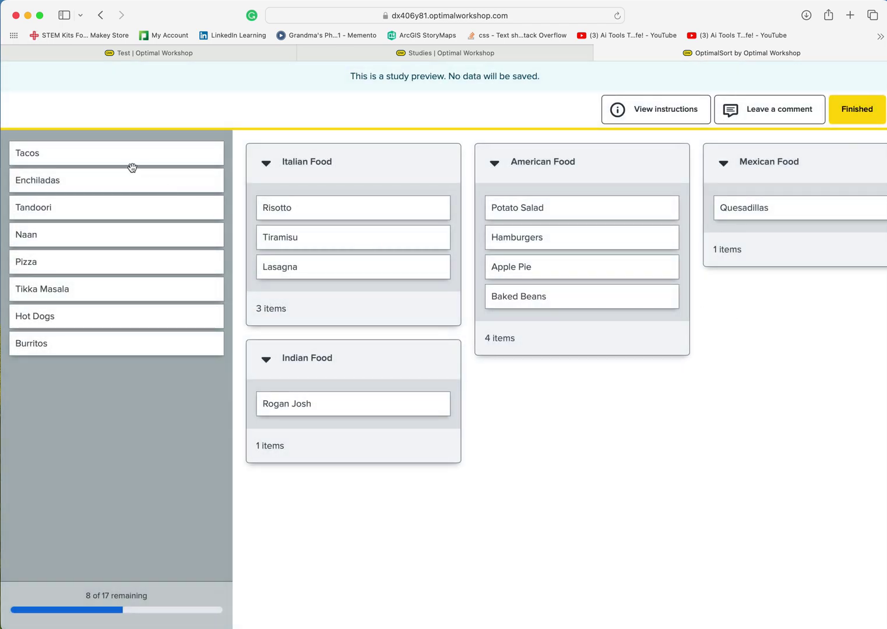
left_click_drag(84, 154, 731, 238)
Sort Enchiladas into Mexican, Tandoori, Naan, Tikka Masala into Indian, Pizza into Italian, Hot Dogs into American
left_click_drag(51, 162, 704, 201)
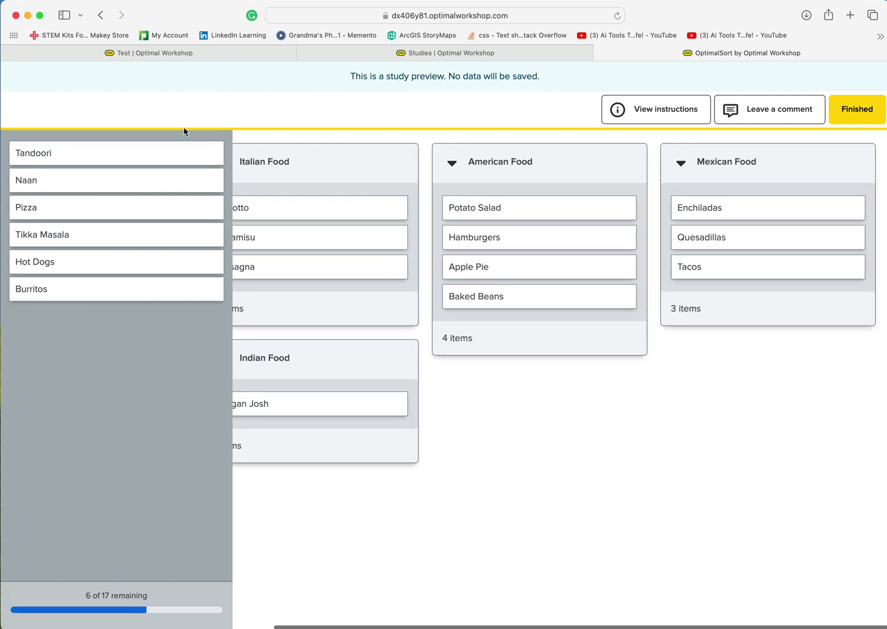
left_click(73, 153)
left_click_drag(73, 153, 336, 399)
left_click_drag(84, 151, 367, 401)
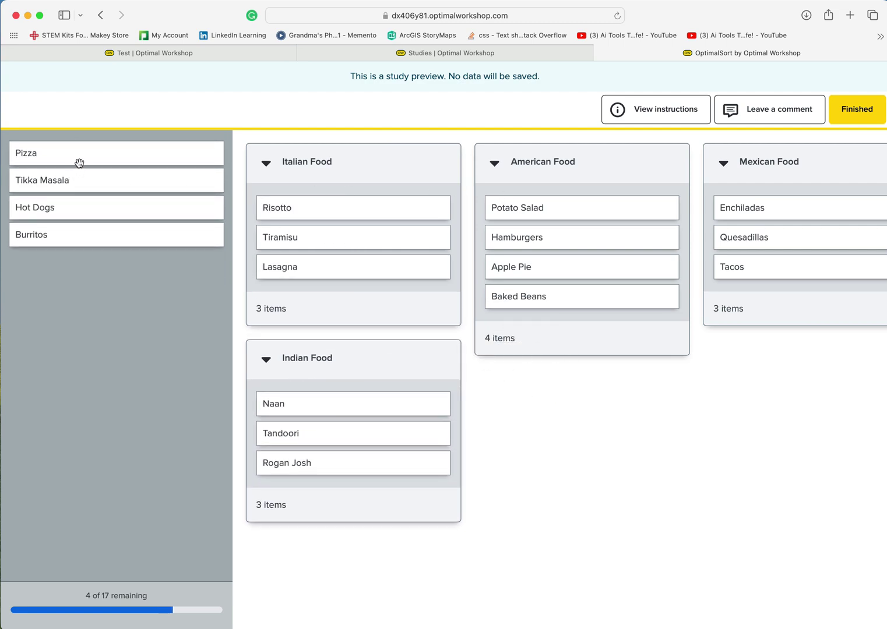
left_click_drag(80, 163, 329, 217)
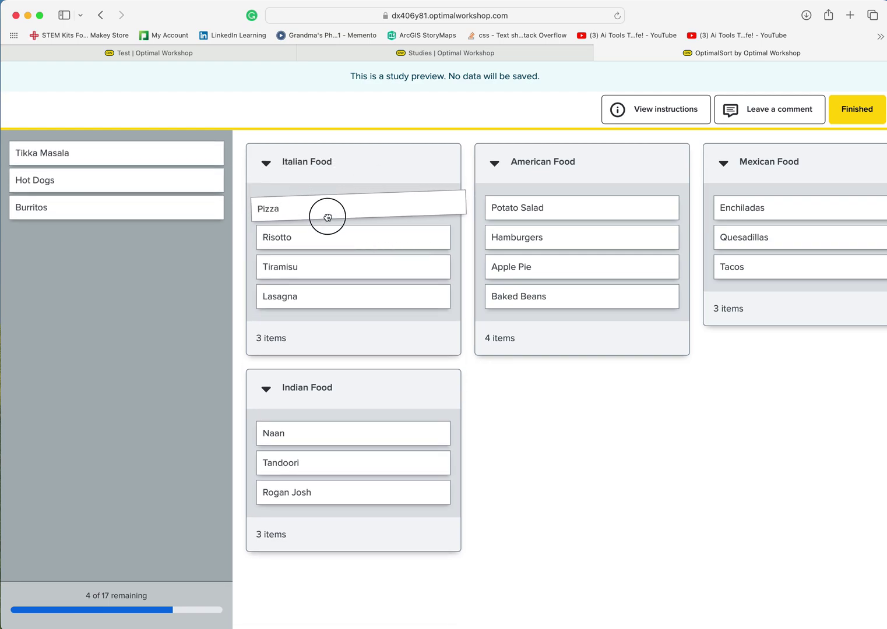
left_click_drag(78, 154, 348, 434)
left_click_drag(58, 156, 578, 171)
Drop the last card into Mexican Food and submit the finished card sort
left_click_drag(71, 153, 745, 203)
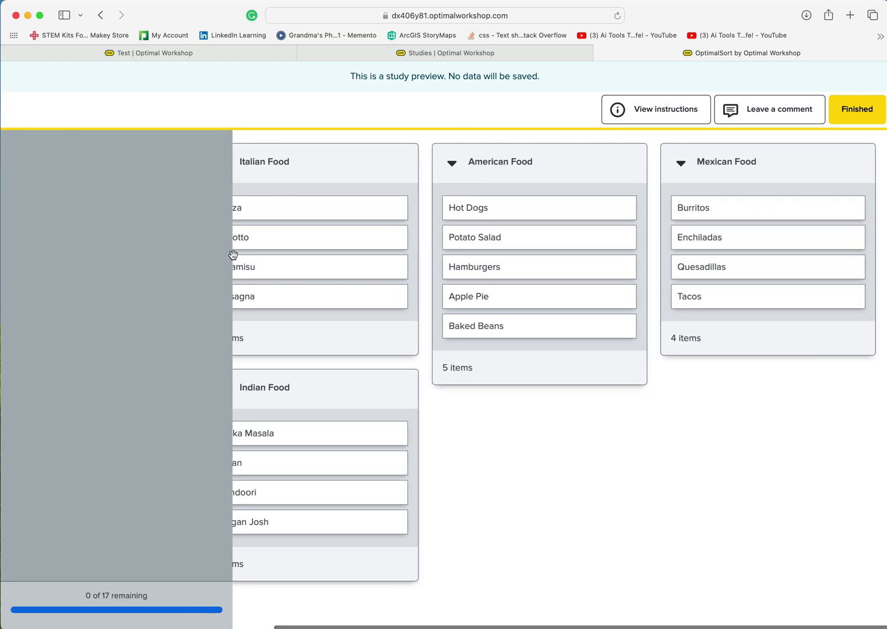
scroll(352, 235, "left", 2)
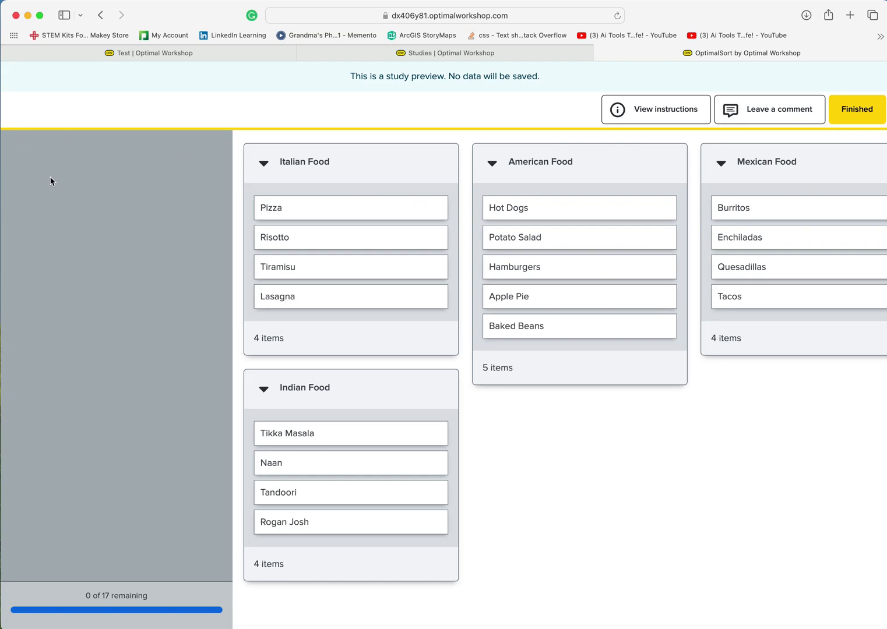
left_click(849, 116)
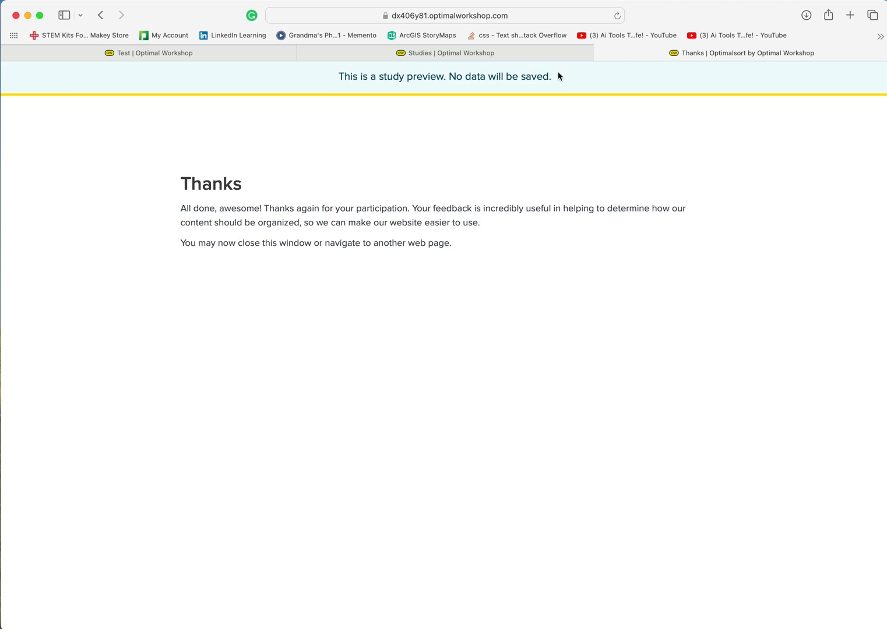
Close the Thanks preview tab to return to the Studies page
left_click(600, 54)
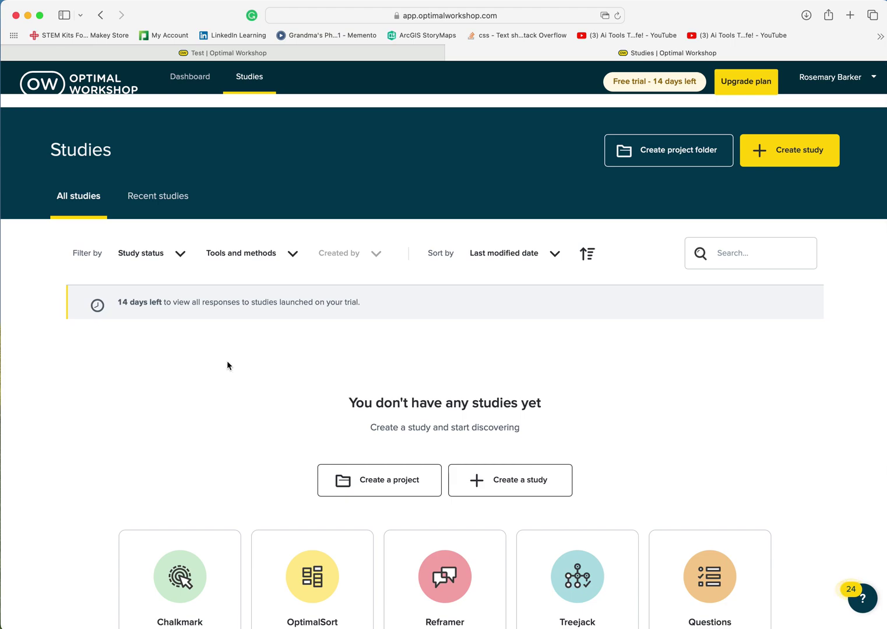